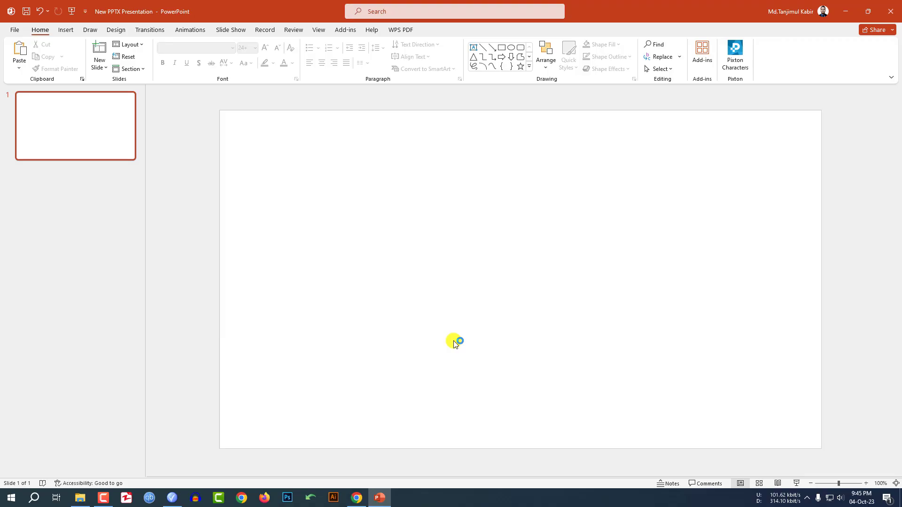
# Show the Design tab's themes and variants for the new blank presentation.
pyautogui.click(114, 30)
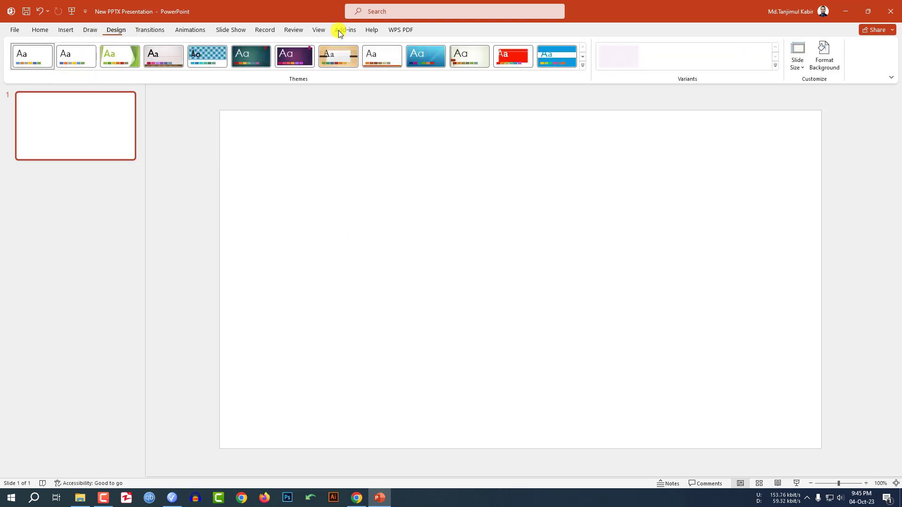
# Set slide 1's background to a picture fill using the Vietnam rice-terrace photo.
pyautogui.click(825, 59)
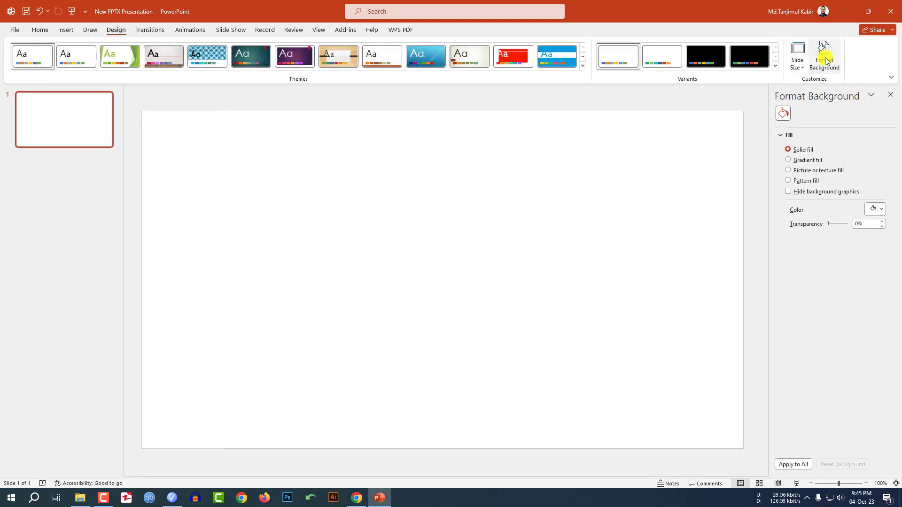
pyautogui.click(789, 171)
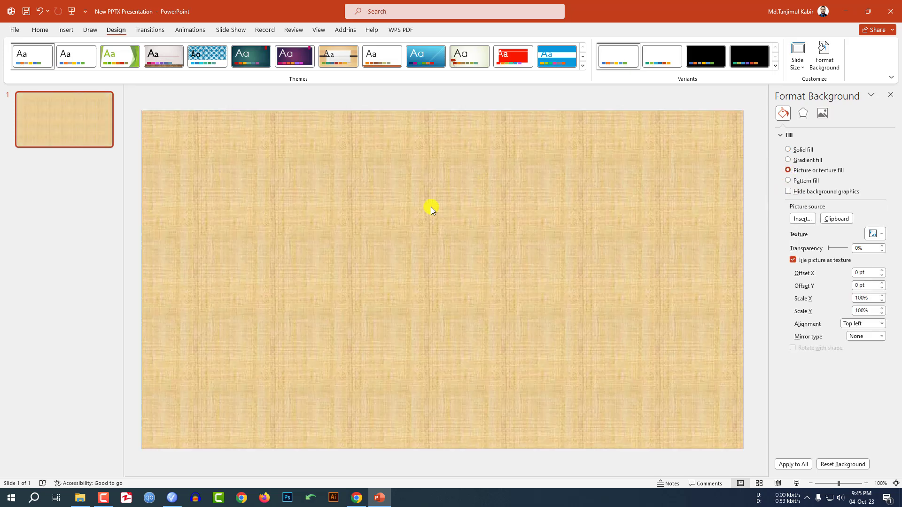
pyautogui.click(804, 219)
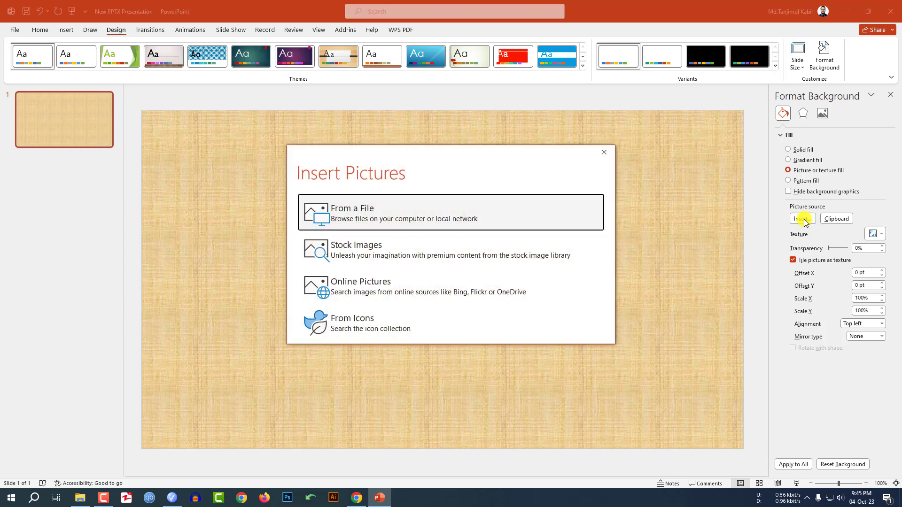
pyautogui.click(442, 217)
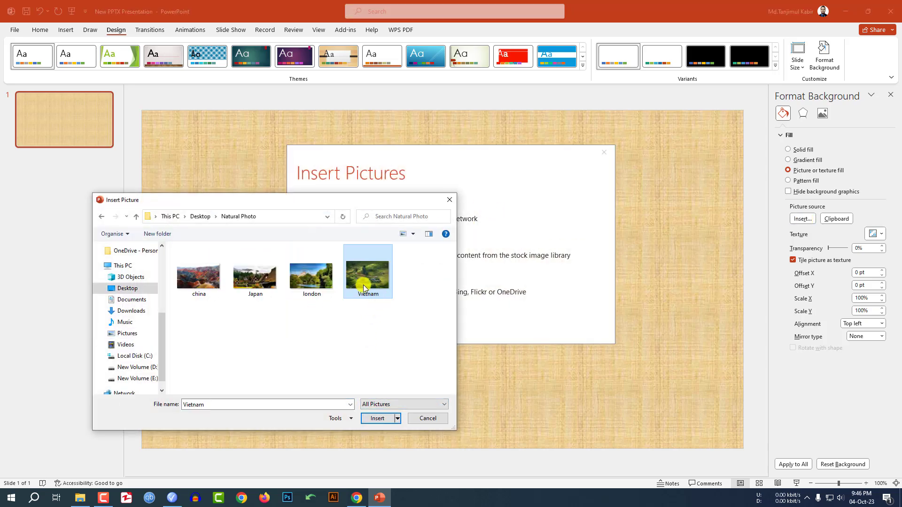
pyautogui.click(371, 419)
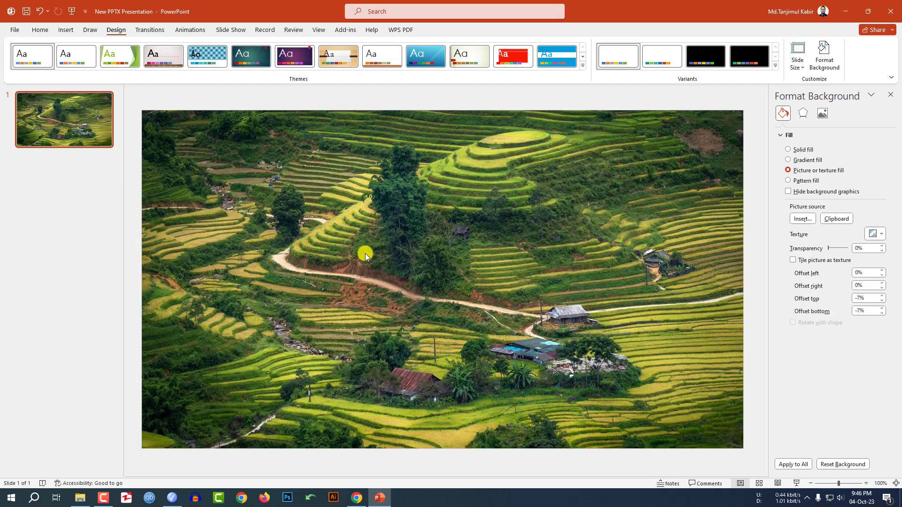
# Duplicate slide 1 and make the london photo slide 2's background.
pyautogui.rightClick(53, 112)
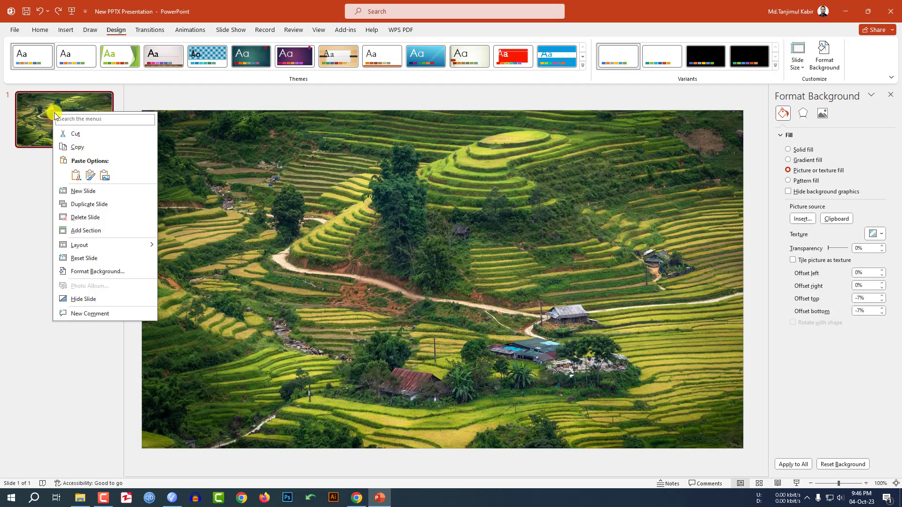
pyautogui.click(89, 205)
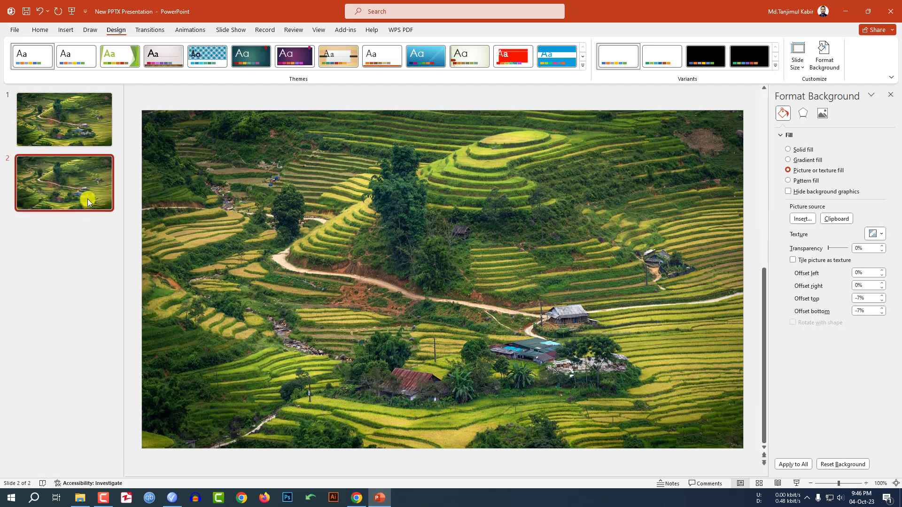
pyautogui.click(800, 221)
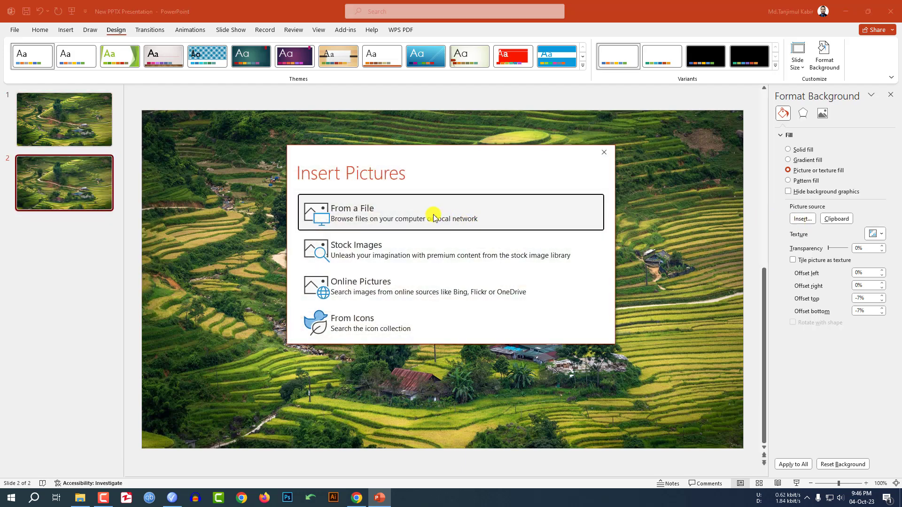
pyautogui.click(431, 241)
pyautogui.click(311, 276)
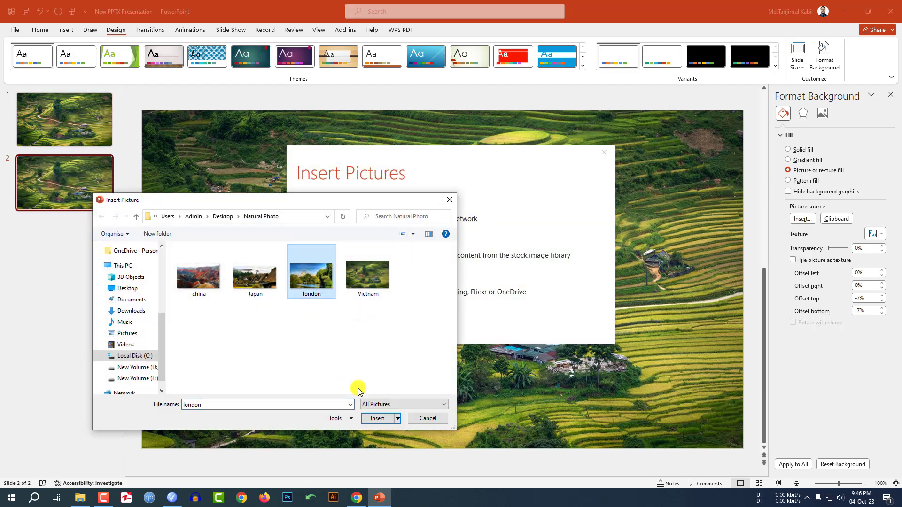
pyautogui.click(375, 418)
# Duplicate slide 2 and make the Japan photo slide 3's background.
pyautogui.rightClick(81, 193)
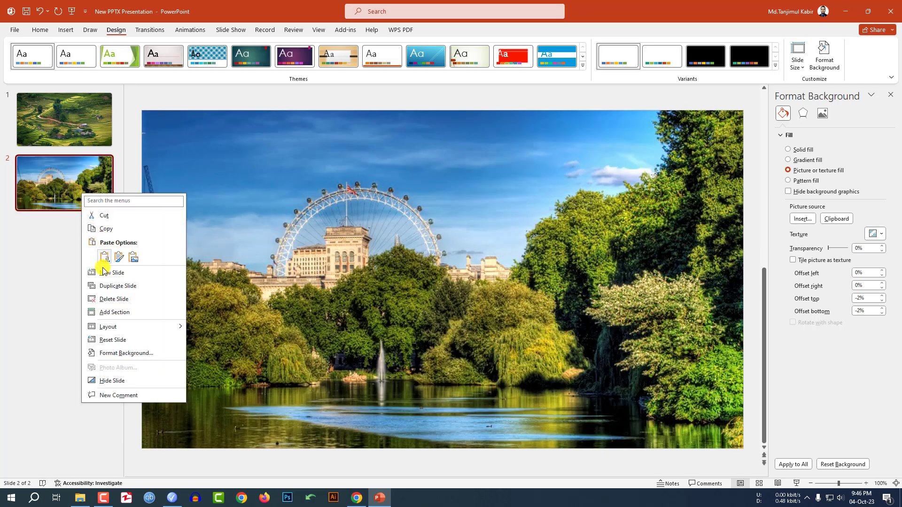
pyautogui.click(108, 288)
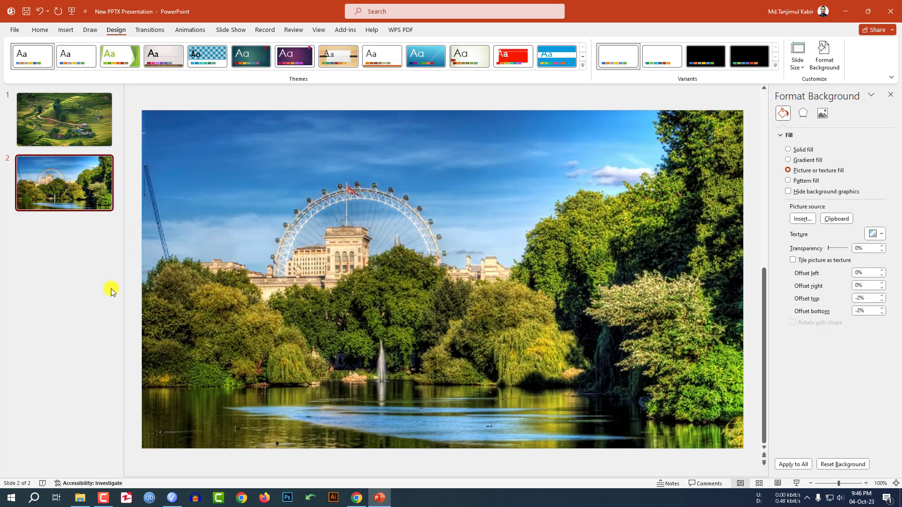
pyautogui.click(801, 219)
pyautogui.click(362, 211)
pyautogui.doubleClick(252, 287)
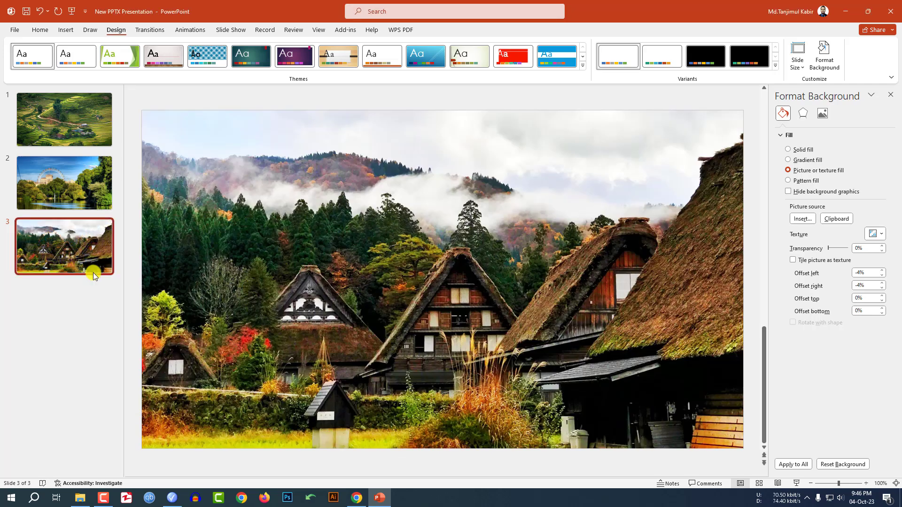
# Duplicate slide 3, give it the china photo background, and return to slide 1.
pyautogui.rightClick(89, 254)
pyautogui.click(113, 347)
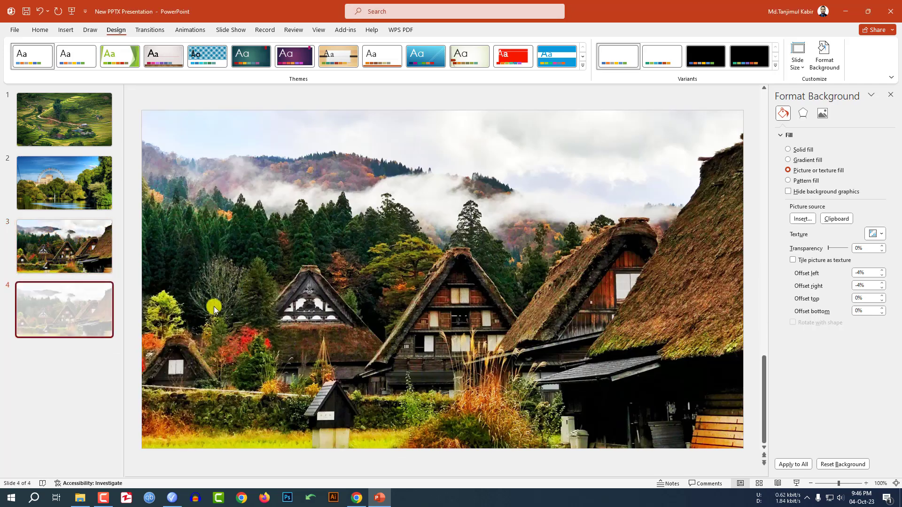
pyautogui.click(799, 219)
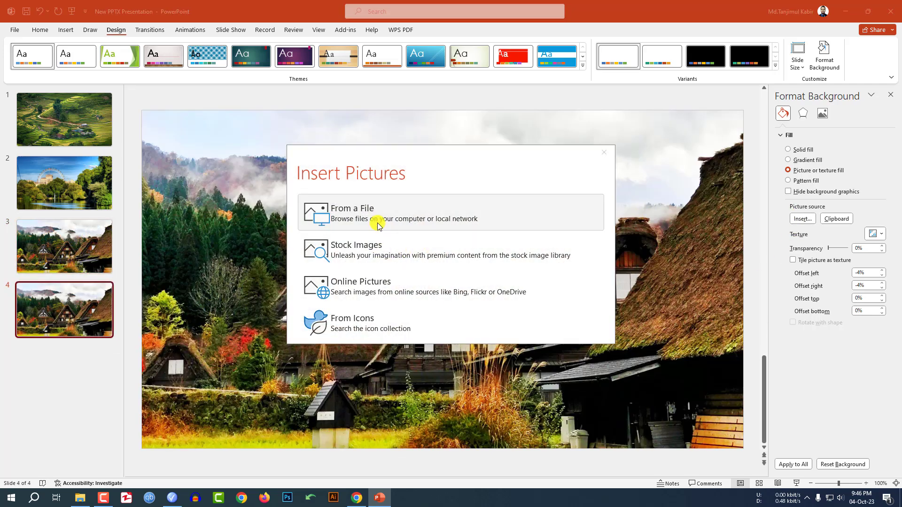
pyautogui.click(374, 224)
pyautogui.doubleClick(195, 282)
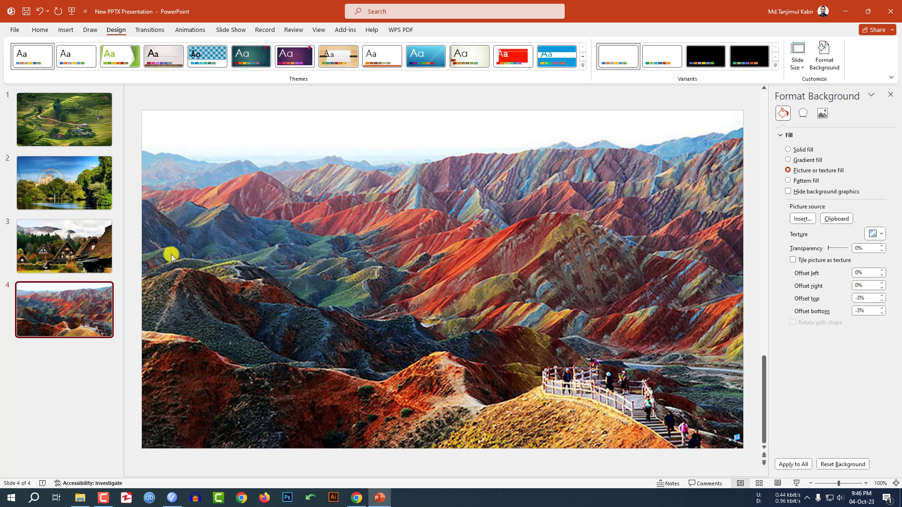
pyautogui.click(103, 136)
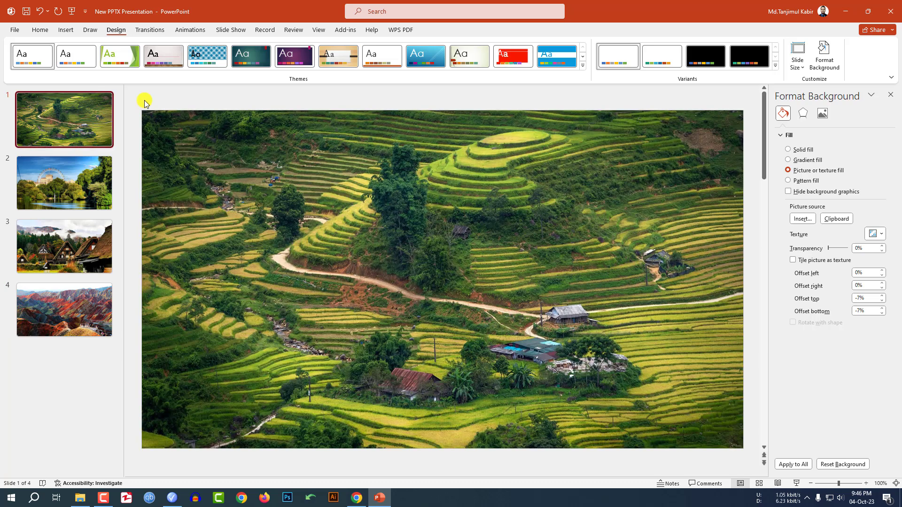
pyautogui.click(64, 31)
# Draw a rectangle spanning the entire first slide.
pyautogui.click(159, 60)
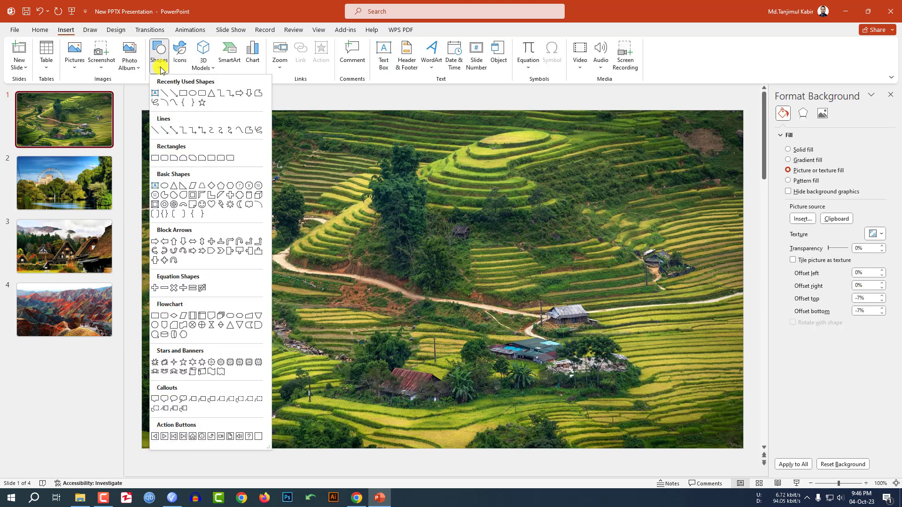
pyautogui.click(183, 93)
pyautogui.moveTo(141, 109)
pyautogui.mouseDown()
pyautogui.moveTo(554, 277)
pyautogui.moveTo(691, 394)
pyautogui.moveTo(719, 439)
pyautogui.moveTo(743, 449)
pyautogui.mouseUp()
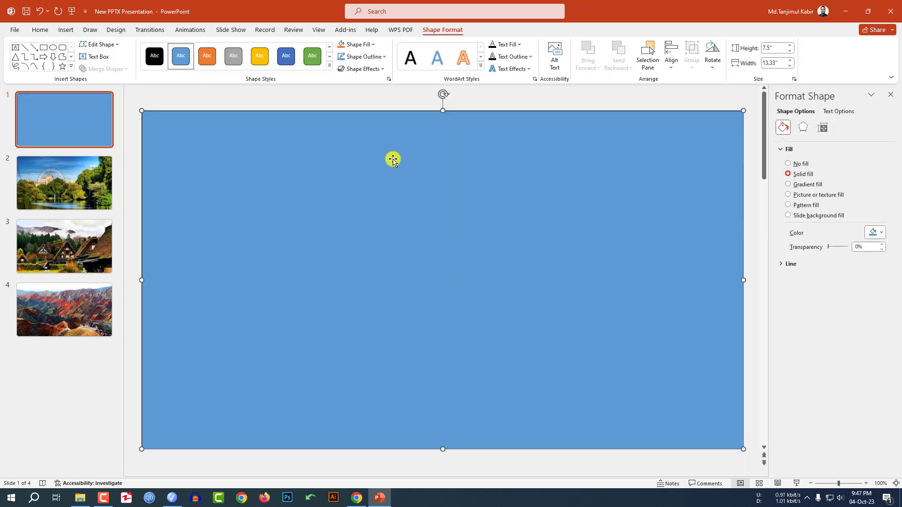
# Remove the rectangle's outline and switch its fill to a gradient.
pyautogui.click(379, 57)
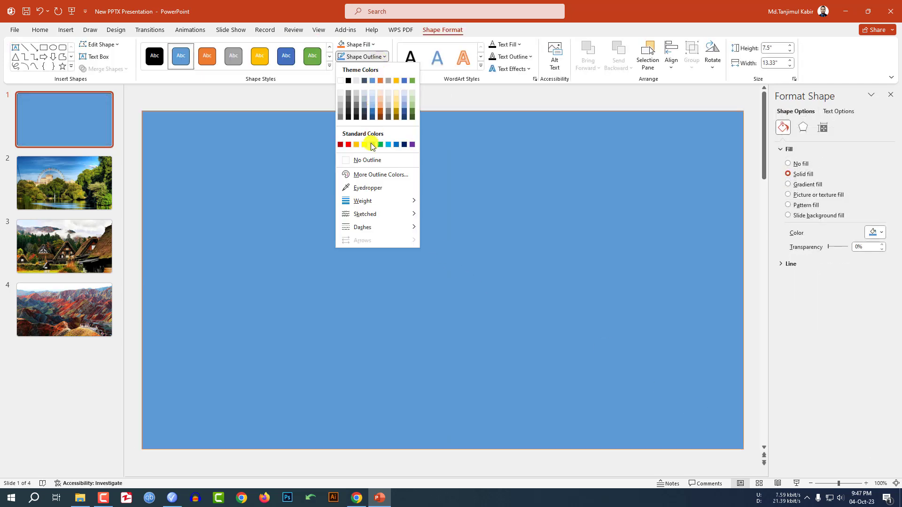
pyautogui.click(371, 159)
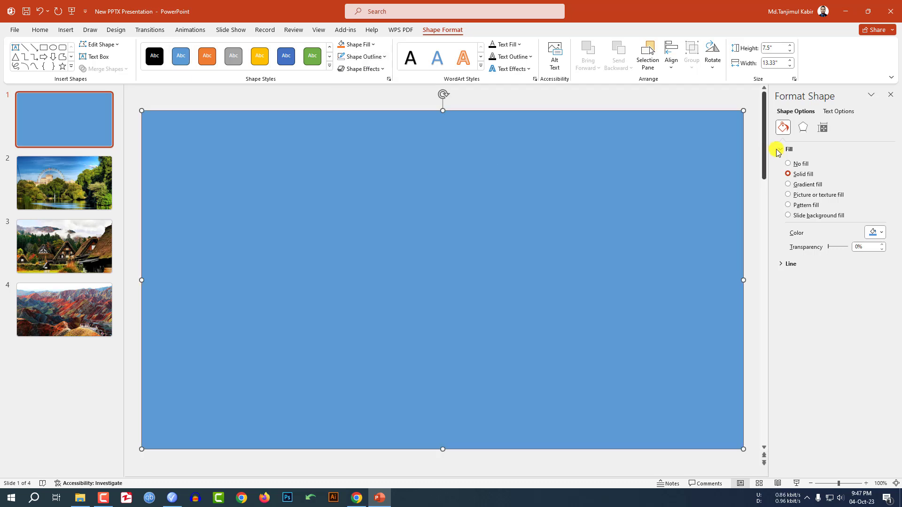
pyautogui.click(789, 186)
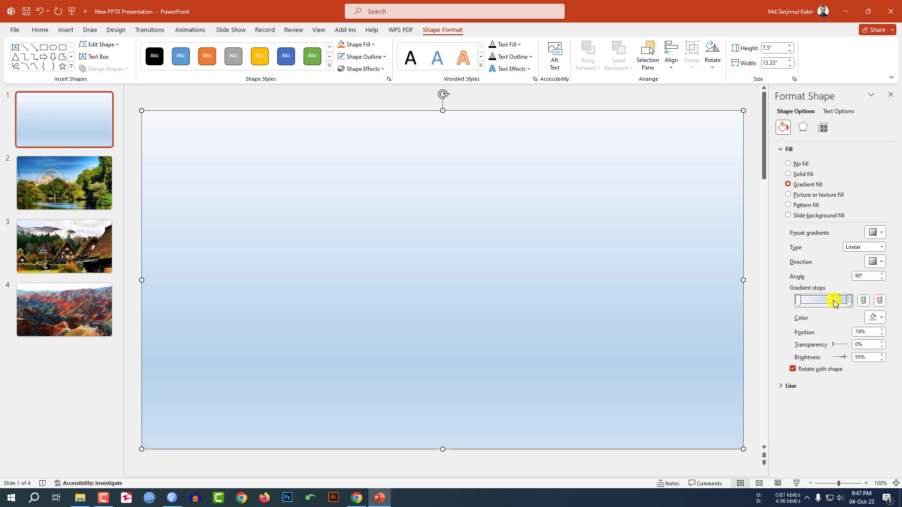
# Reduce the gradient to two dark stops and set its angle to 0°.
pyautogui.moveTo(837, 303); pyautogui.dragTo(831, 298)
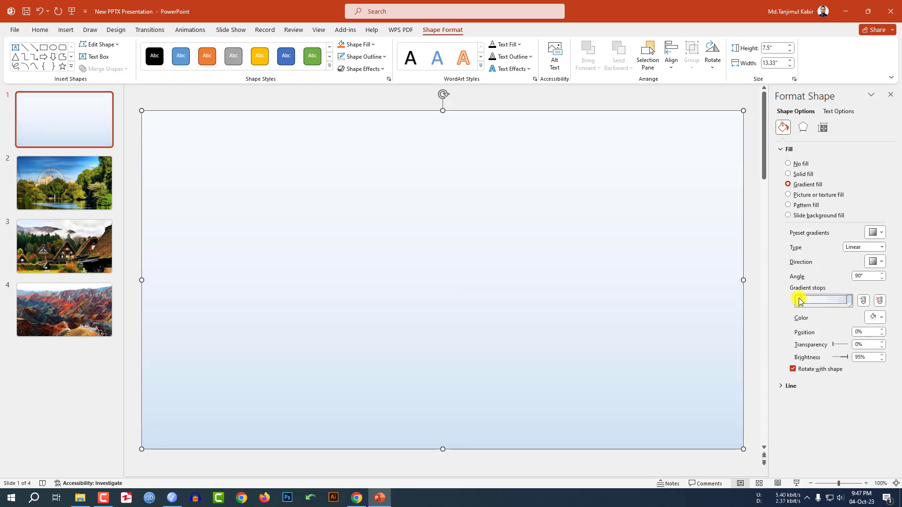
pyautogui.click(878, 318)
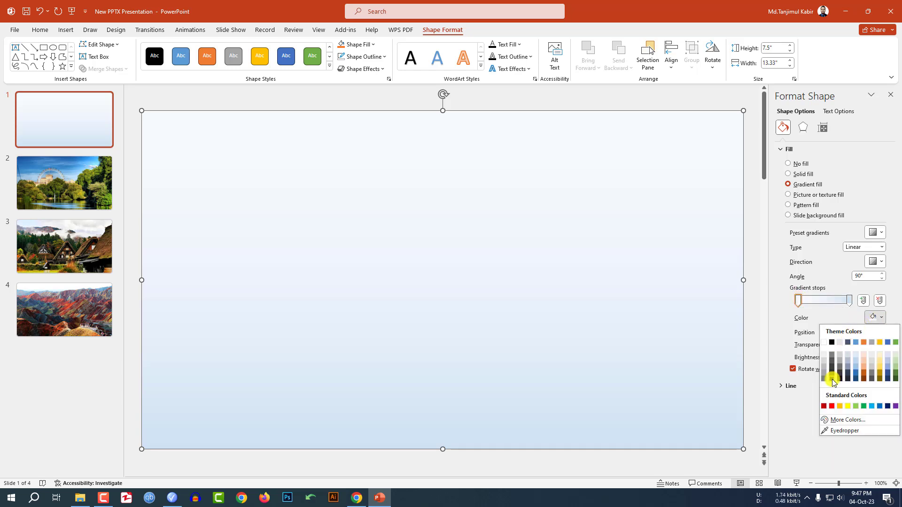
pyautogui.click(832, 379)
pyautogui.click(849, 299)
pyautogui.click(879, 318)
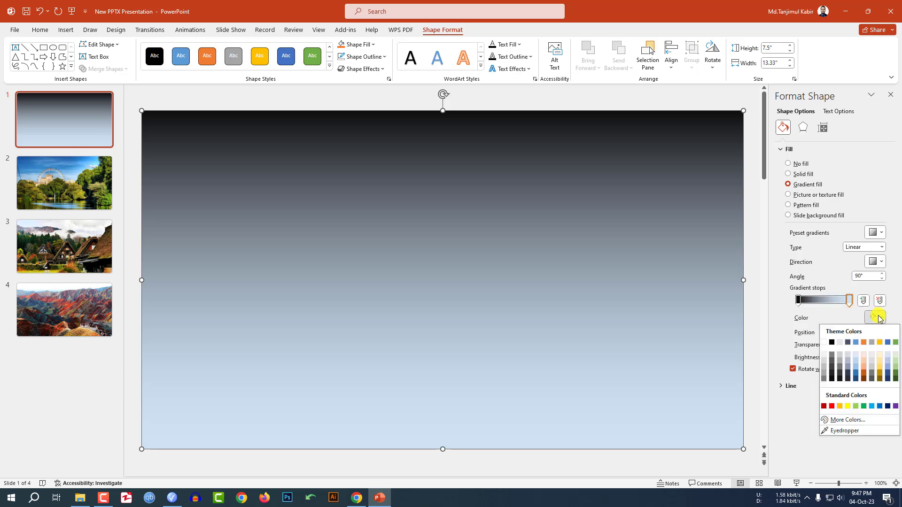
pyautogui.click(832, 378)
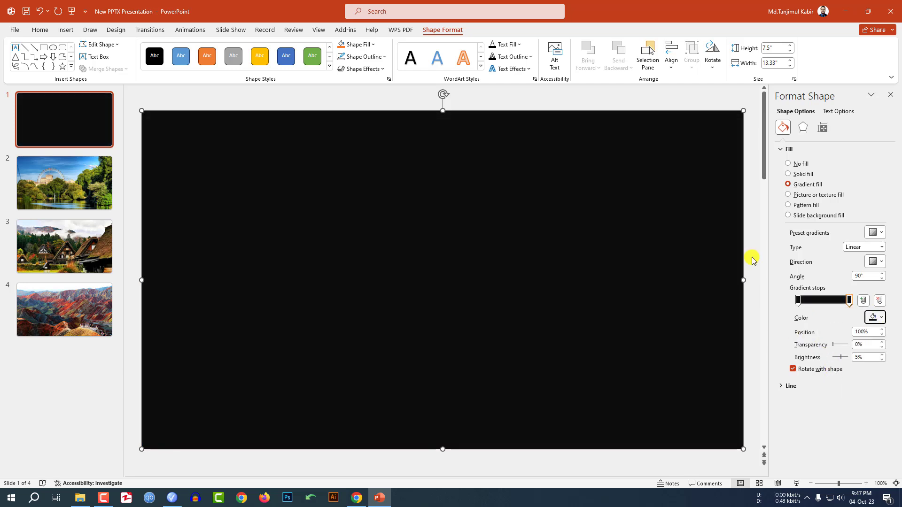
pyautogui.moveTo(870, 275); pyautogui.dragTo(823, 274)
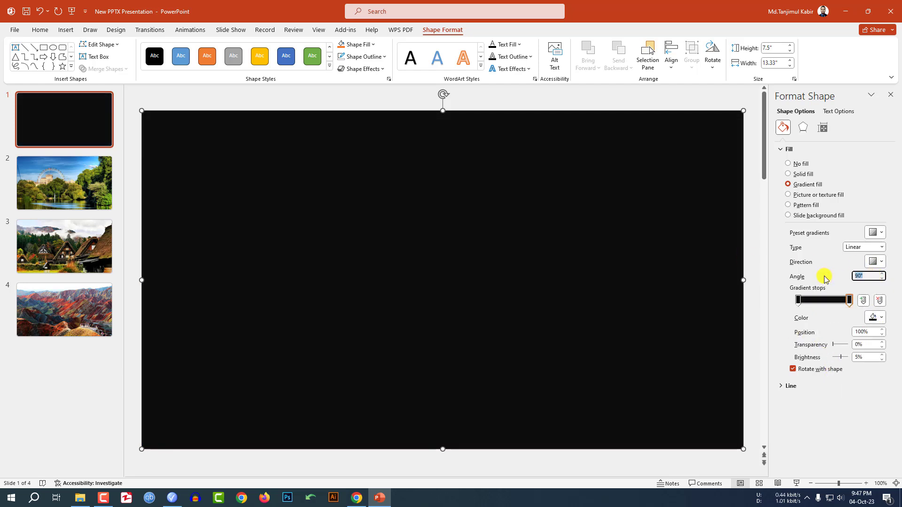
pyautogui.click(848, 301)
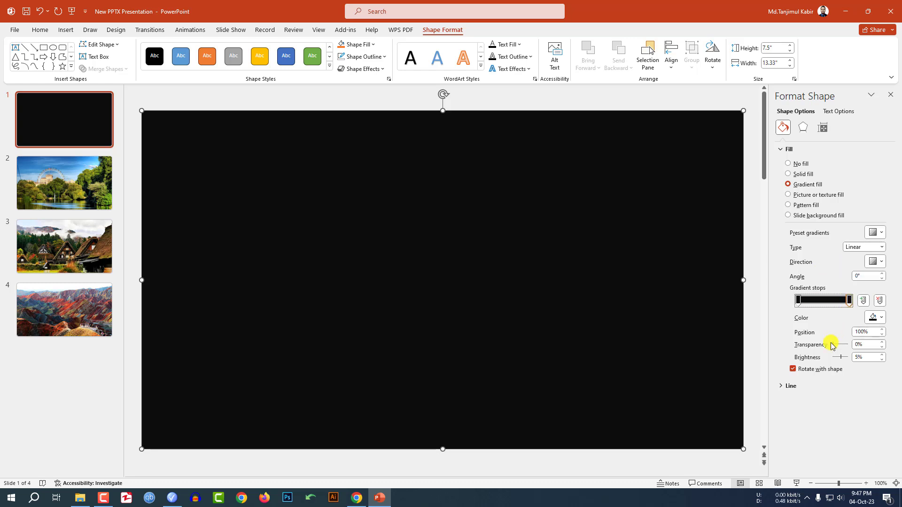
# Give the right stop 70% transparency at 88%, and move the left stop to 10%.
pyautogui.moveTo(866, 344); pyautogui.dragTo(827, 344)
pyautogui.write('70')
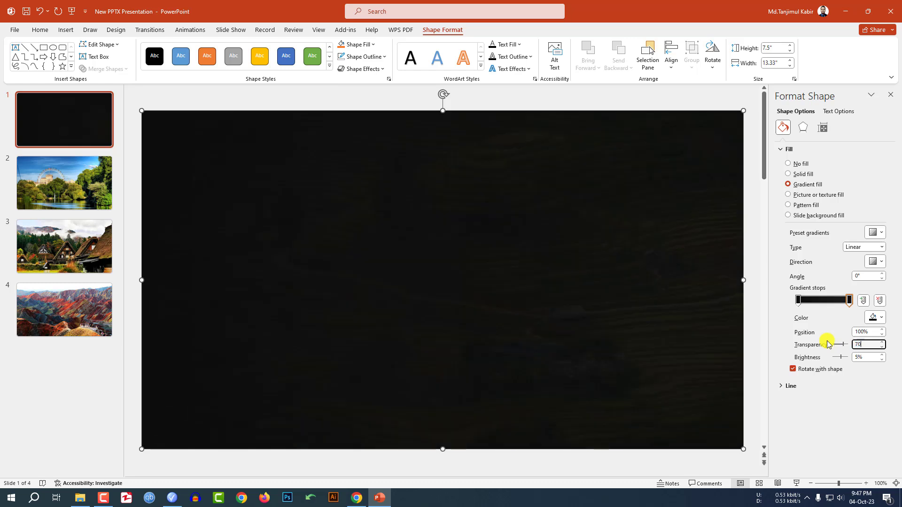
pyautogui.click(850, 301)
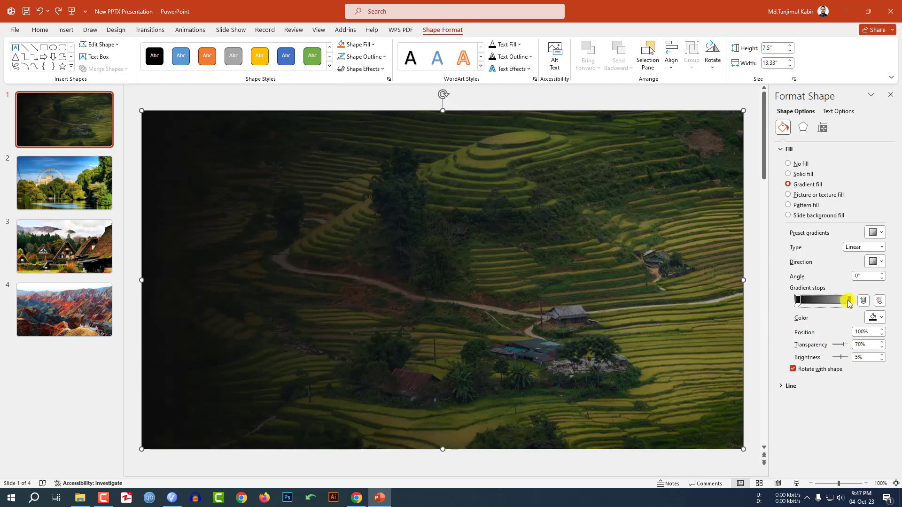
pyautogui.moveTo(849, 302); pyautogui.dragTo(841, 302)
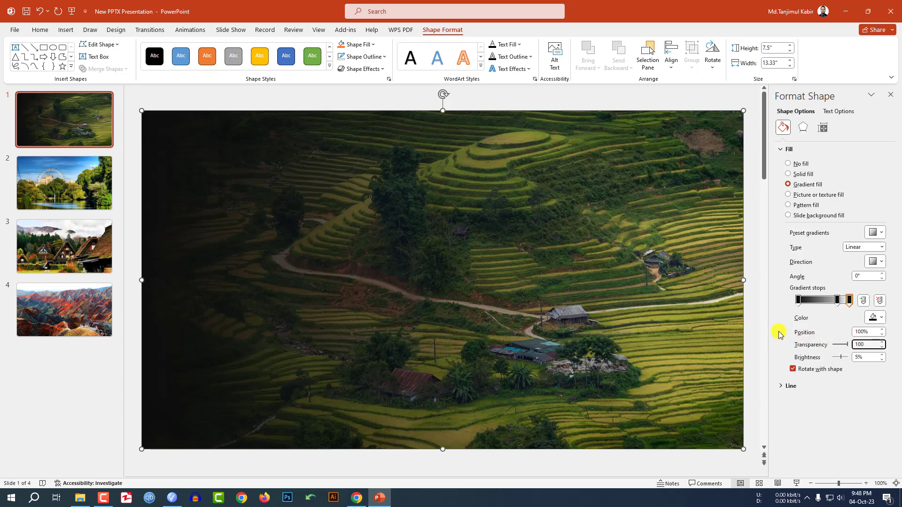
pyautogui.click(799, 301)
pyautogui.moveTo(800, 302); pyautogui.dragTo(804, 303)
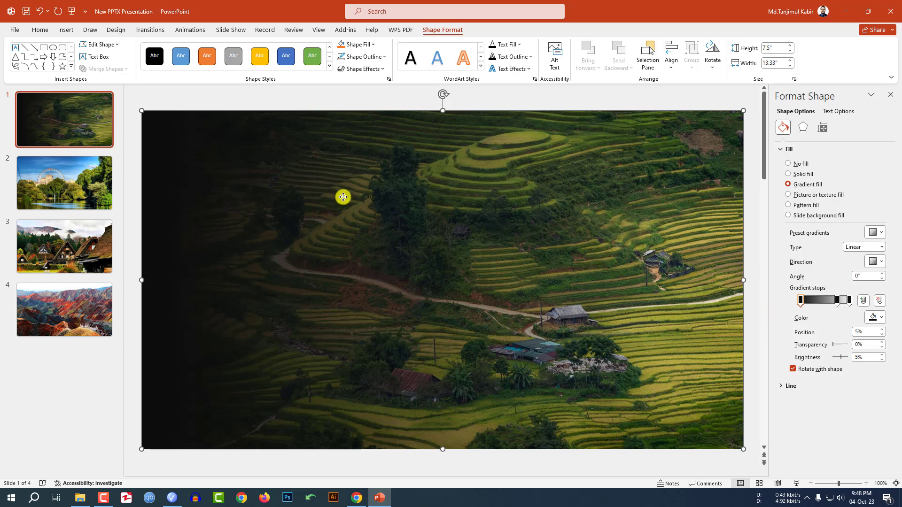
# Paste the black gradient overlay rectangle onto slides 2, 3 and 4.
pyautogui.click(101, 181)
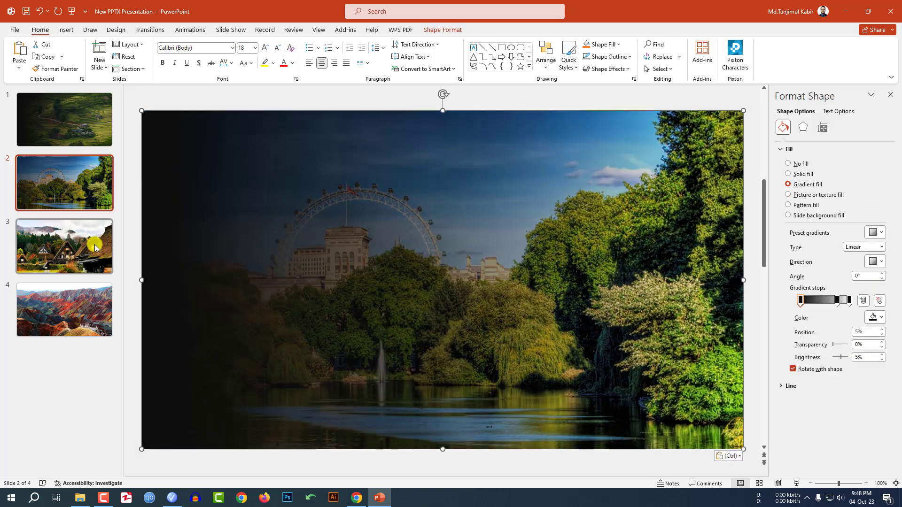
pyautogui.click(94, 246)
pyautogui.hotkey('ctrl', 'v')
pyautogui.click(88, 300)
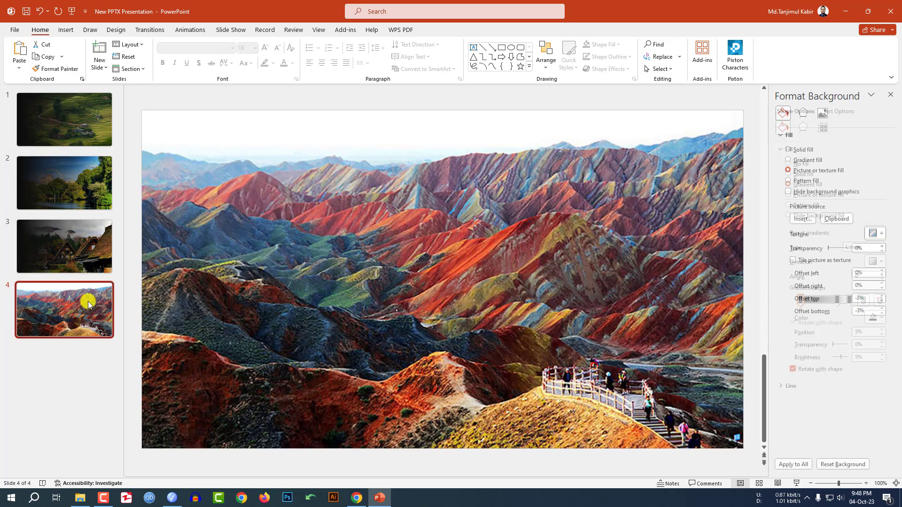
pyautogui.hotkey('ctrl', 'v')
pyautogui.click(69, 132)
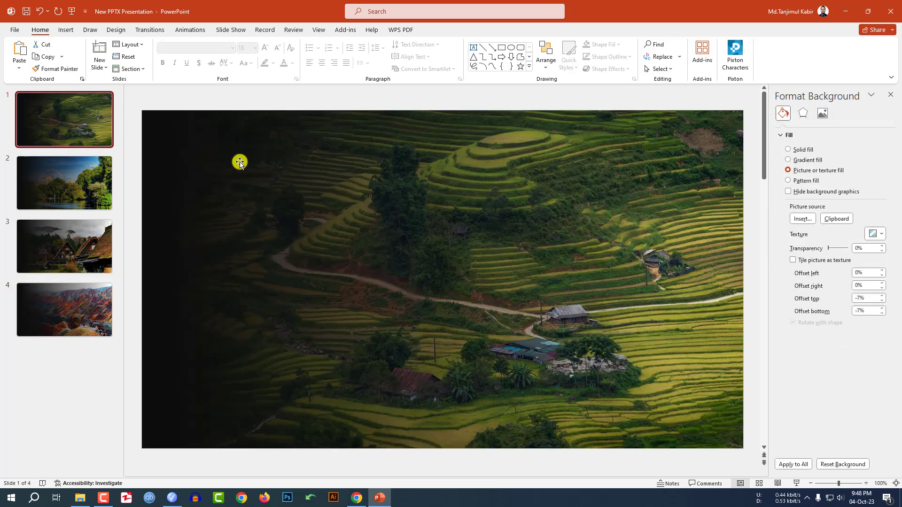
pyautogui.click(65, 30)
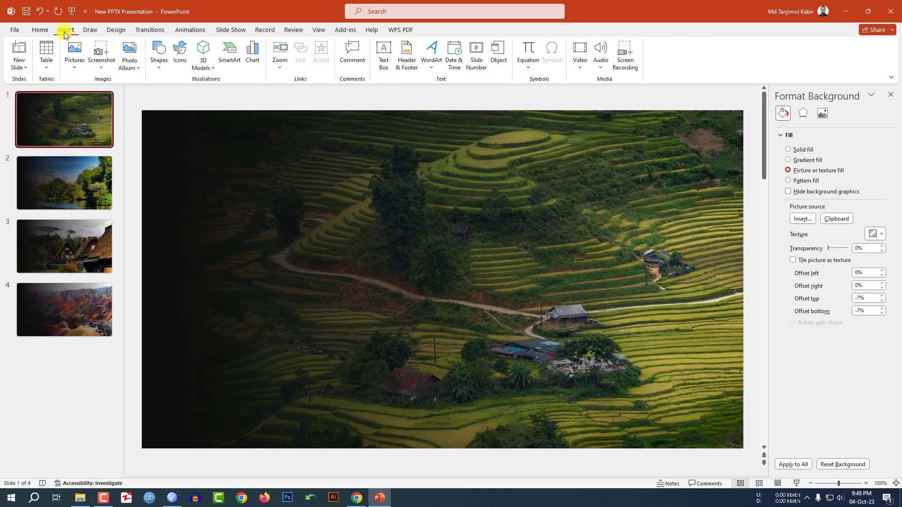
pyautogui.click(161, 61)
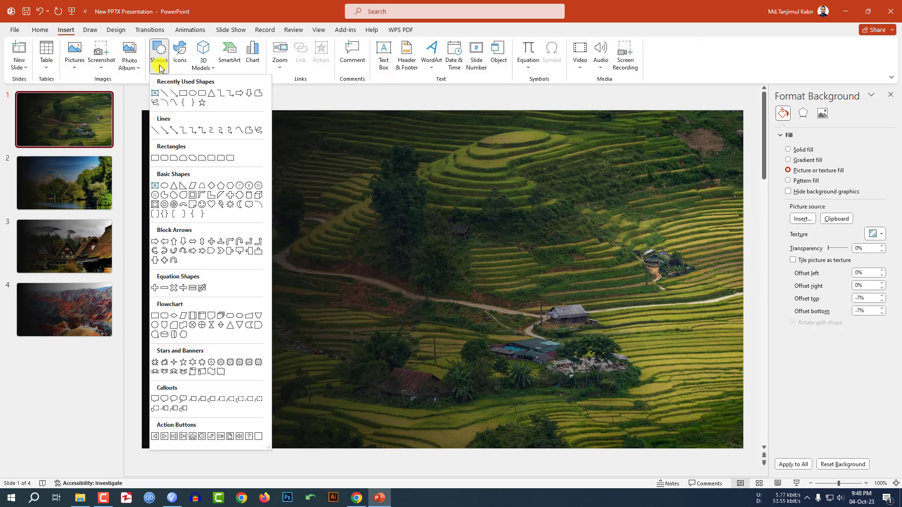
# Add a text box on slide 1's left holding a black "V" in Arial Black, 413 pt.
pyautogui.click(155, 92)
pyautogui.moveTo(195, 202); pyautogui.dragTo(320, 306)
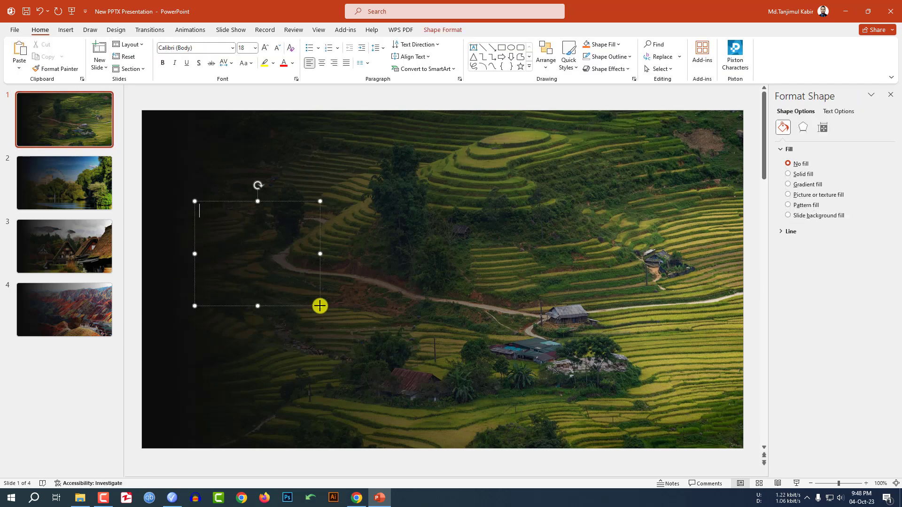
pyautogui.write('a')
pyautogui.hotkey('ctrl', 'a')
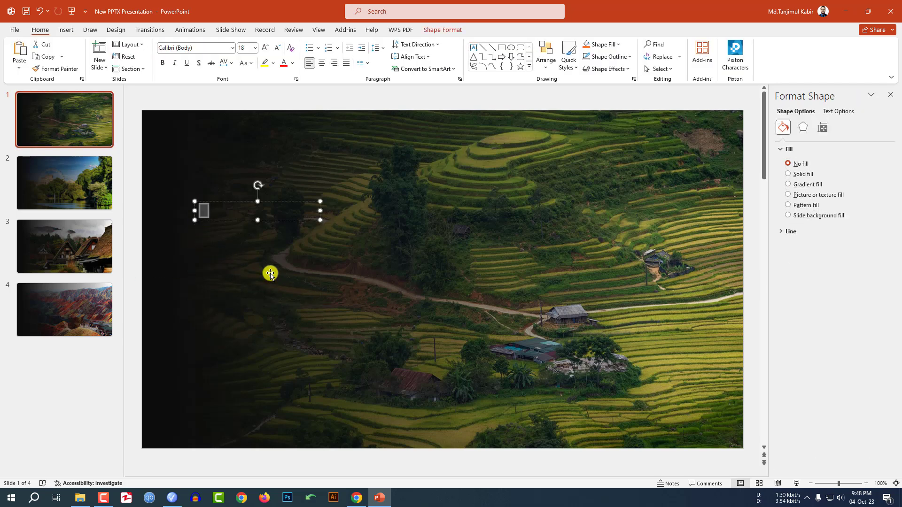
pyautogui.click(254, 47)
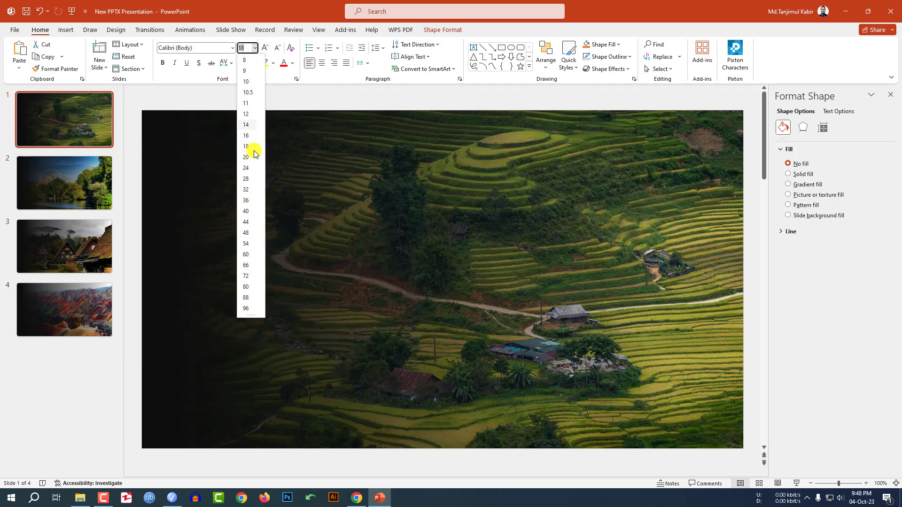
pyautogui.click(246, 309)
pyautogui.click(195, 49)
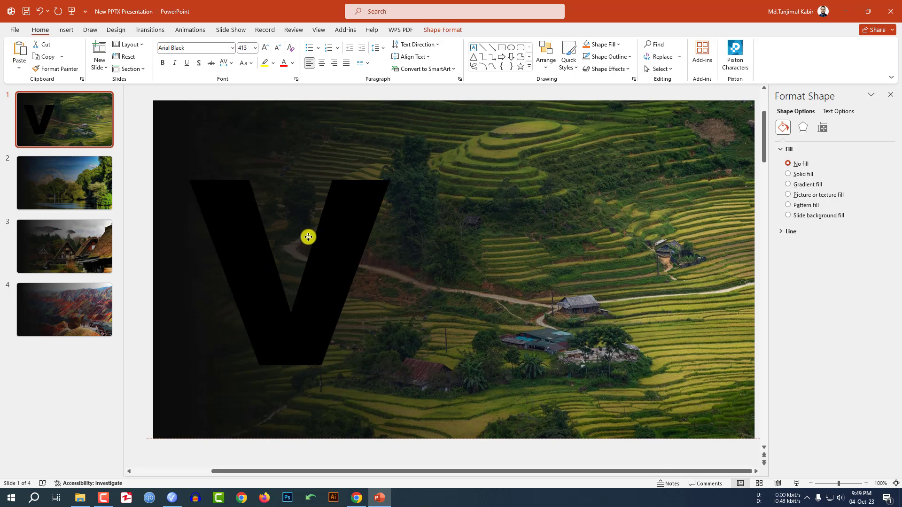
pyautogui.click(355, 258)
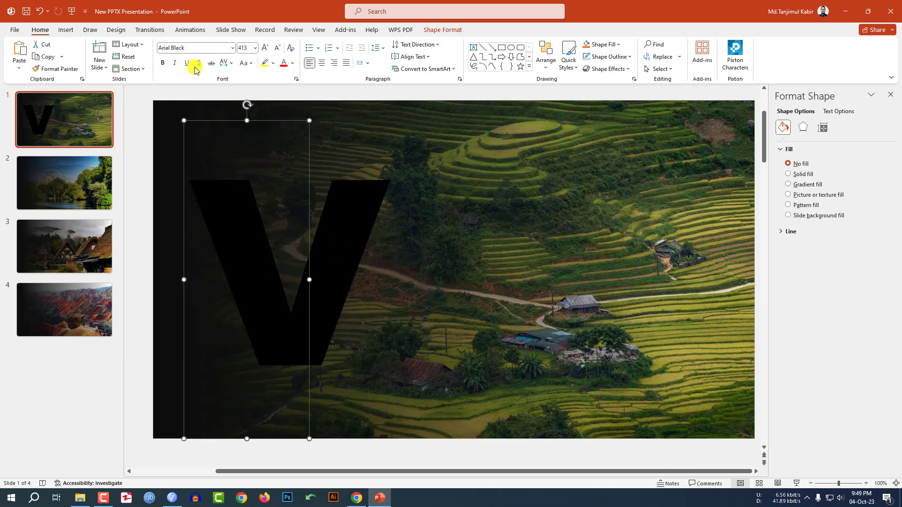
pyautogui.moveTo(309, 241); pyautogui.dragTo(306, 242)
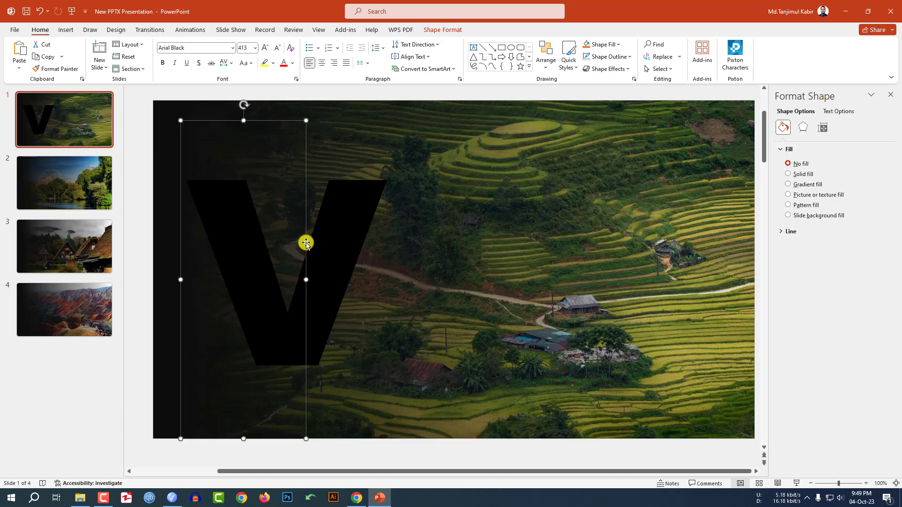
pyautogui.click(74, 33)
# Draw an outline-free oval on the V's upper-left arm and select it with the V.
pyautogui.click(158, 62)
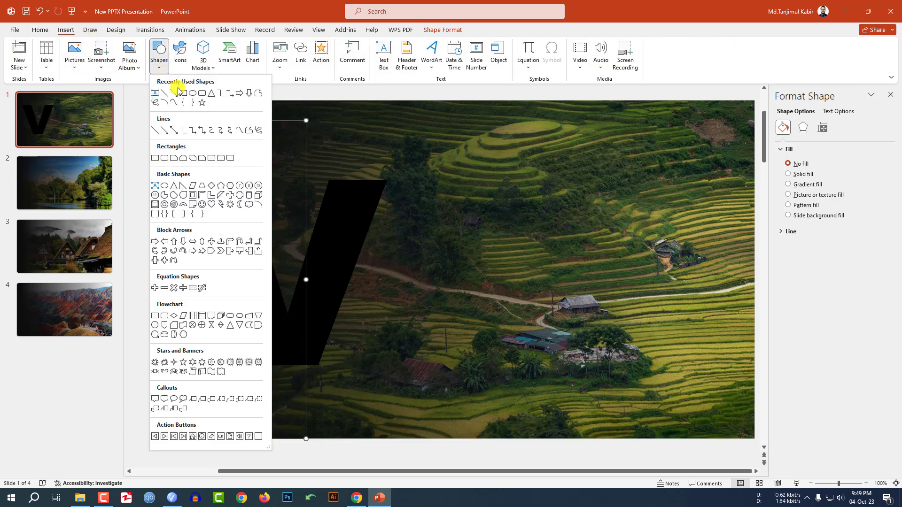
pyautogui.click(191, 93)
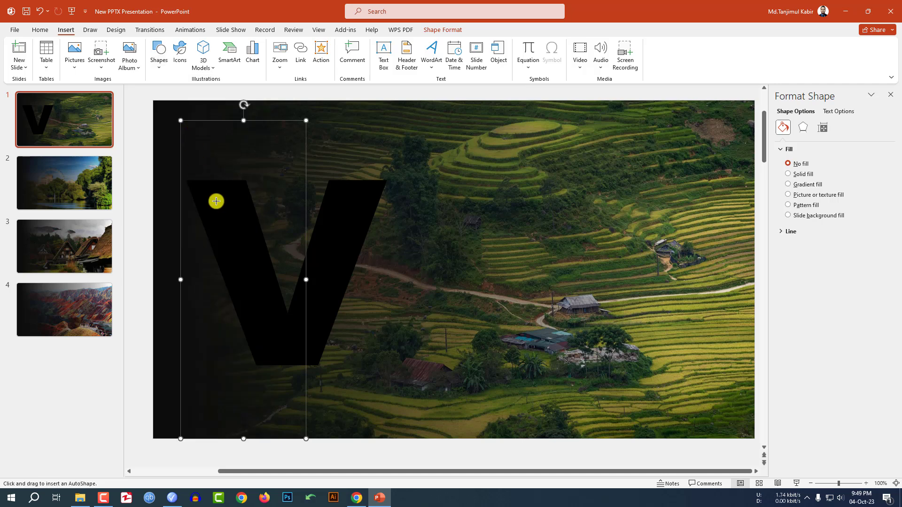
pyautogui.moveTo(216, 201); pyautogui.dragTo(235, 224)
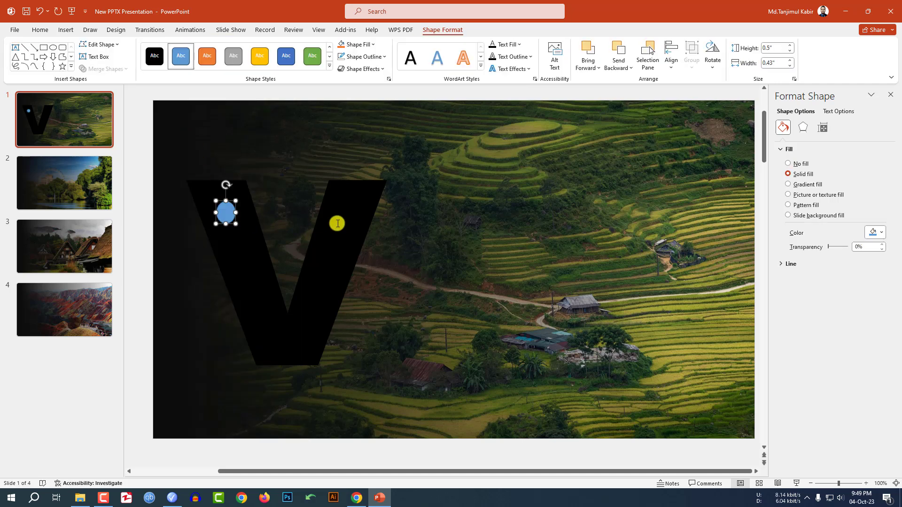
pyautogui.click(374, 57)
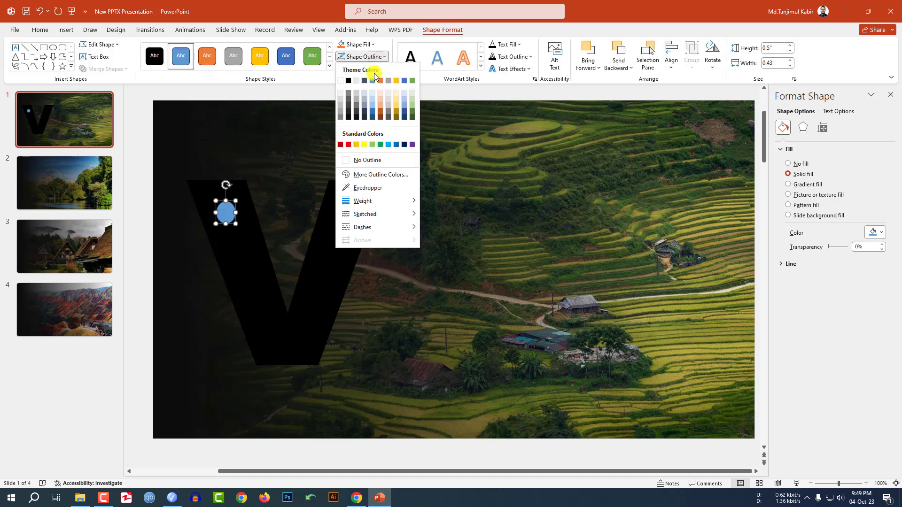
pyautogui.click(368, 160)
pyautogui.click(345, 224)
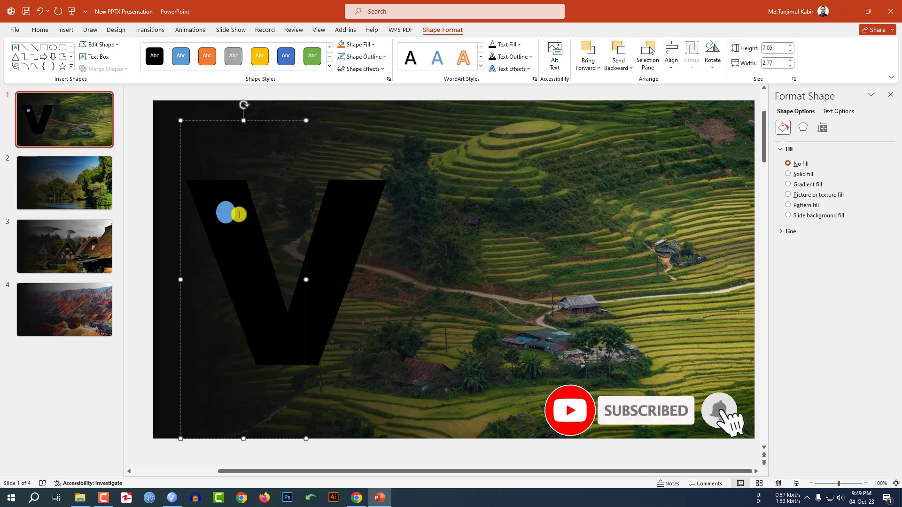
pyautogui.keyDown('shift'); pyautogui.click(229, 215); pyautogui.keyUp('shift')
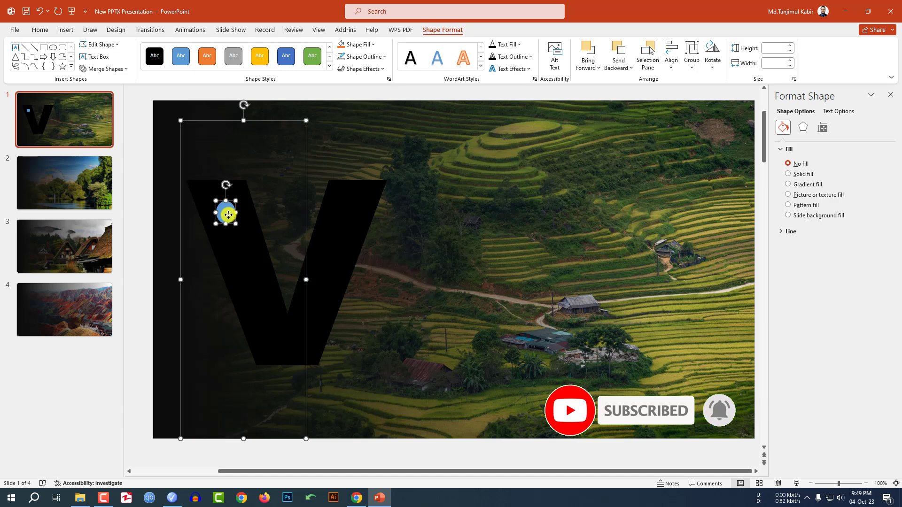
# Paste the V and oval onto slides 2, 3 and 4, then reselect both on slide 1.
pyautogui.hotkey('ctrl', 'c')
pyautogui.click(79, 191)
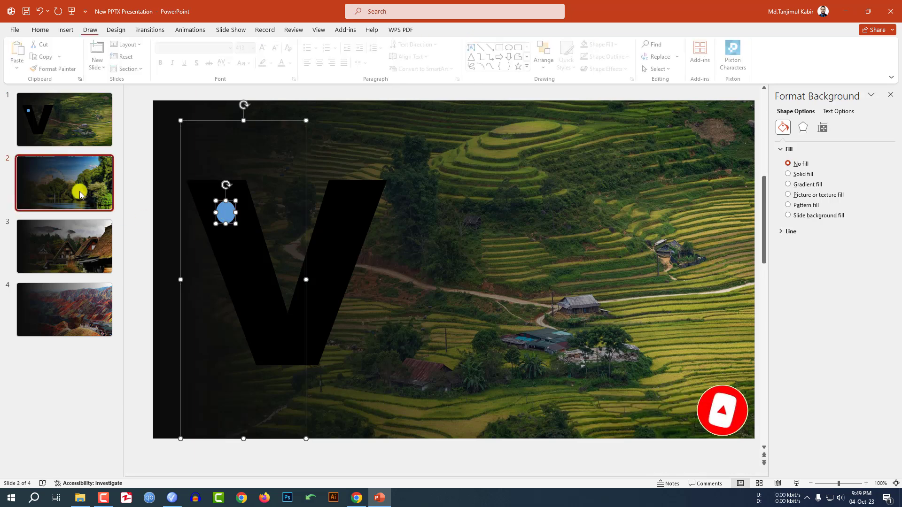
pyautogui.hotkey('ctrl', 'v')
pyautogui.click(77, 264)
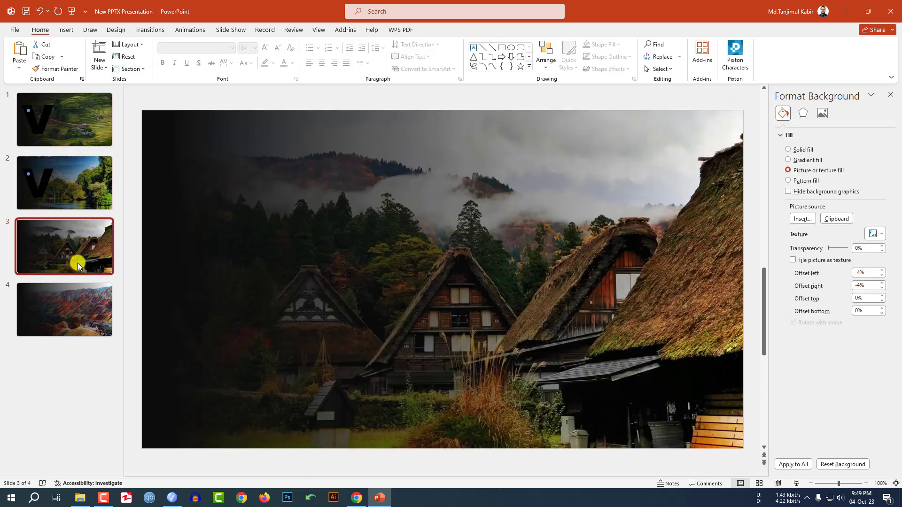
pyautogui.hotkey('ctrl', 'v')
pyautogui.click(73, 328)
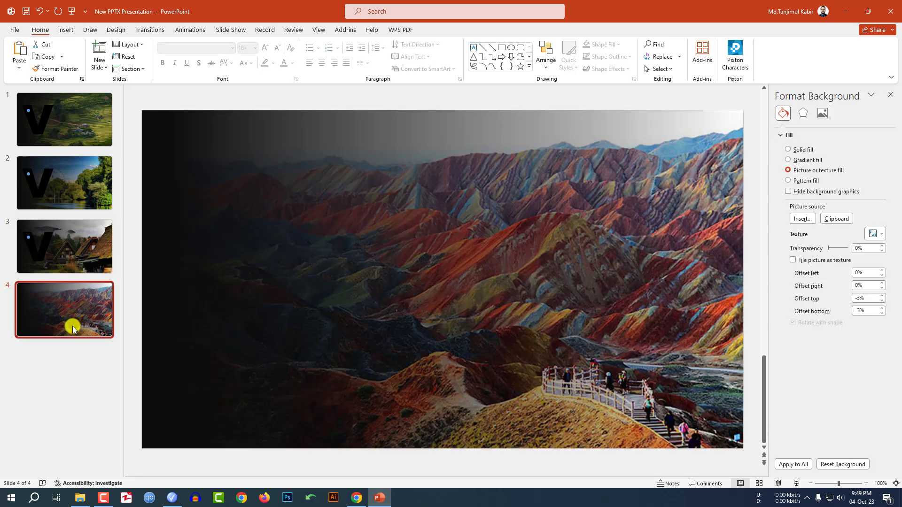
pyautogui.hotkey('ctrl', 'v')
pyautogui.click(84, 122)
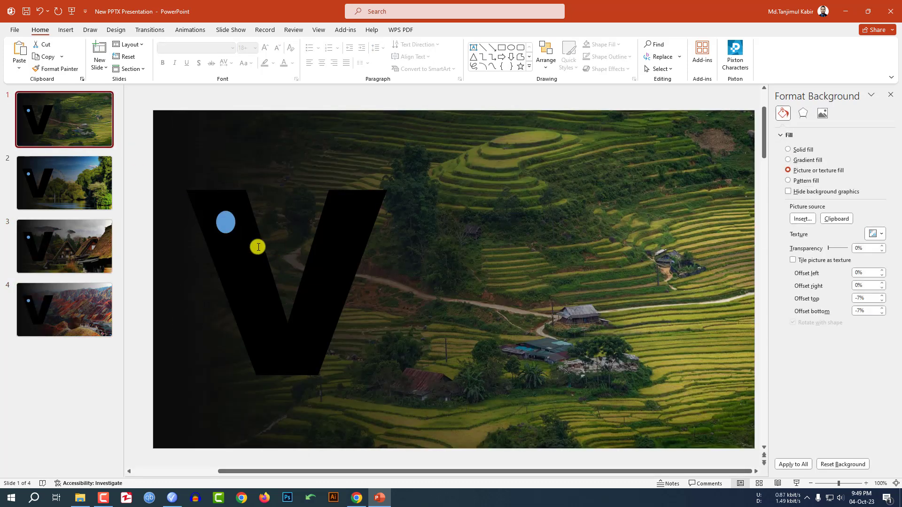
pyautogui.click(225, 222)
pyautogui.keyDown('shift'); pyautogui.click(330, 253); pyautogui.keyUp('shift')
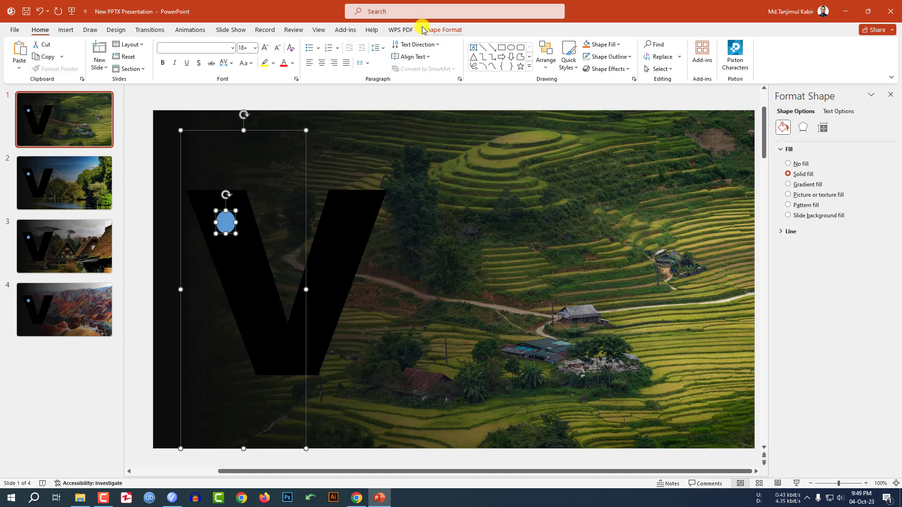
# Union the oval and V into one shape and give it Slide background fill.
pyautogui.click(438, 29)
pyautogui.click(124, 71)
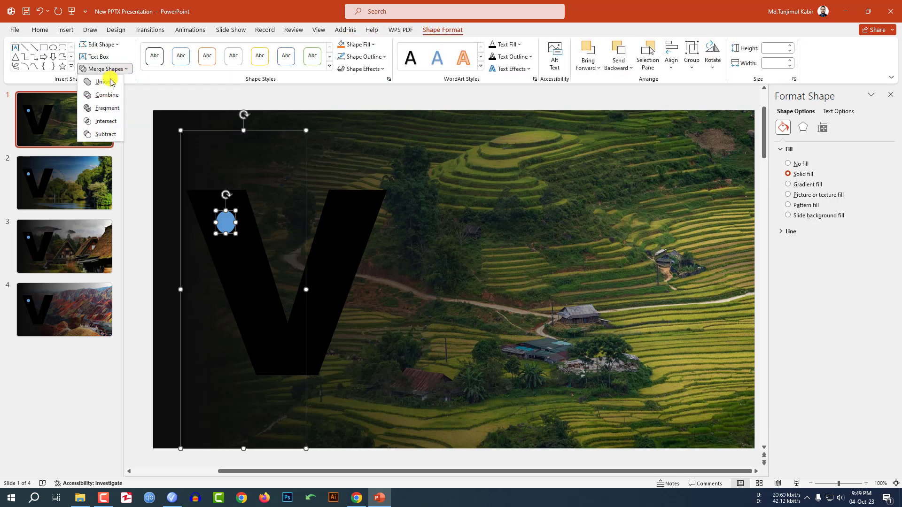
pyautogui.click(98, 80)
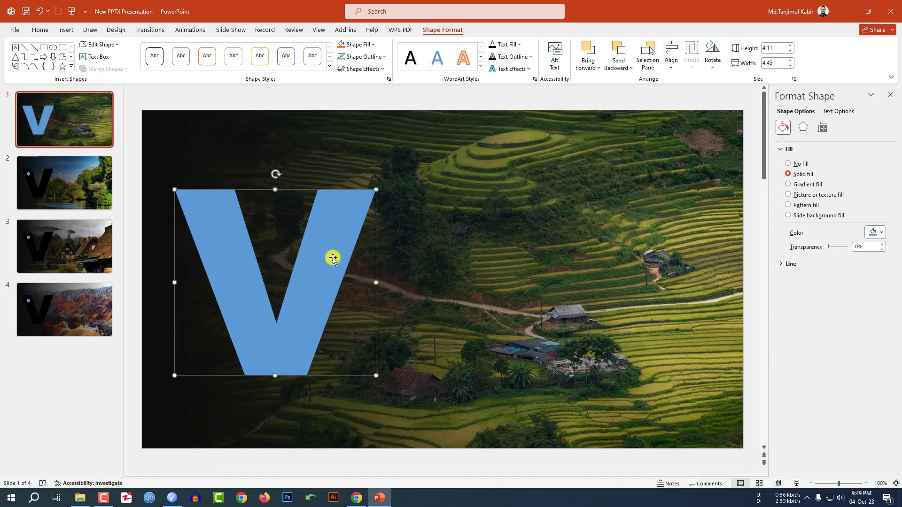
pyautogui.click(788, 216)
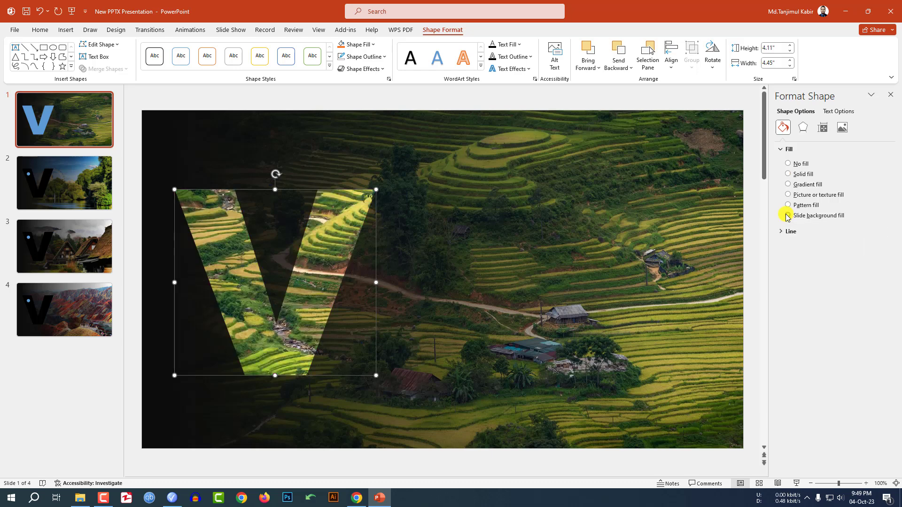
# On slide 2, change the big letter from V to E.
pyautogui.click(84, 191)
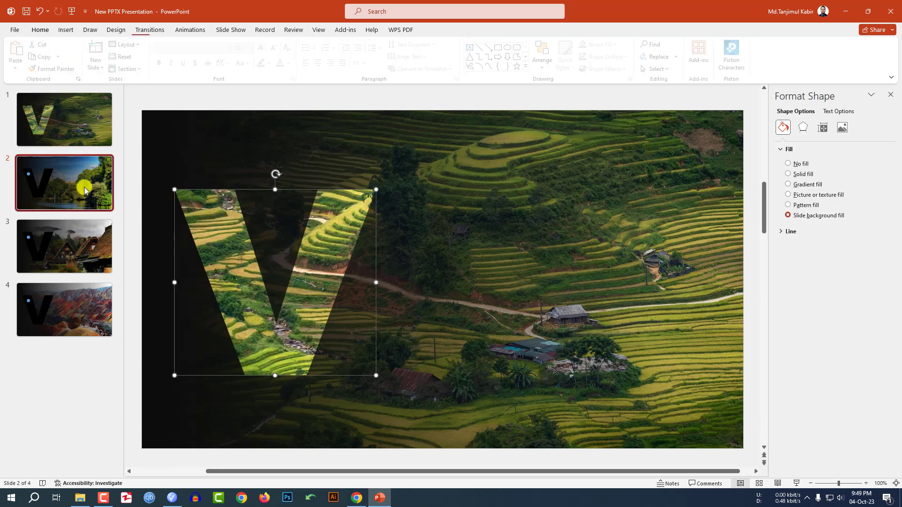
pyautogui.click(324, 280)
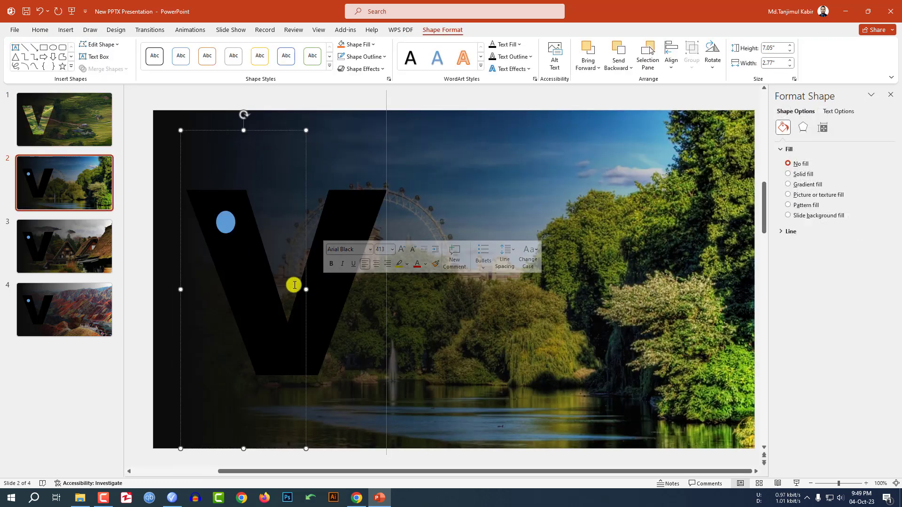
pyautogui.doubleClick(273, 288)
pyautogui.write('E')
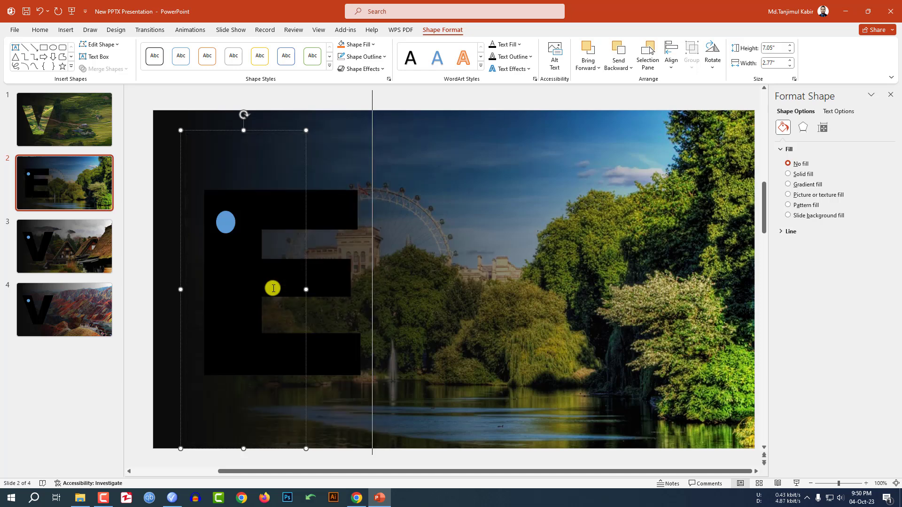
# Union the blue dot with the E and fill it with the slide background photo.
pyautogui.click(225, 221)
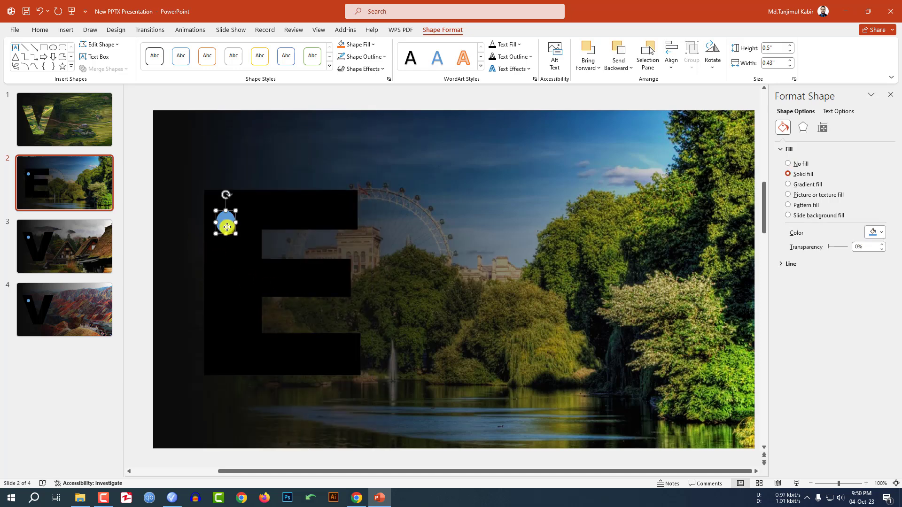
pyautogui.keyDown('shift'); pyautogui.click(230, 271); pyautogui.keyUp('shift')
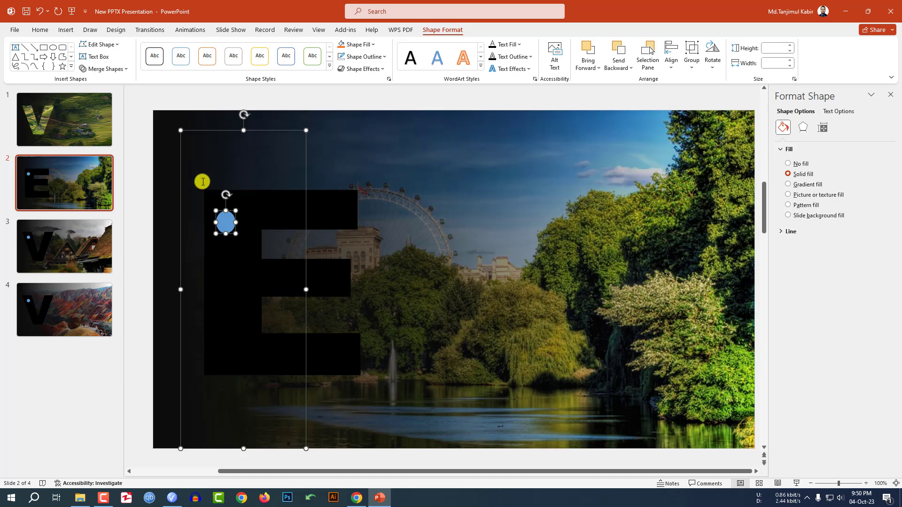
pyautogui.click(113, 68)
pyautogui.click(106, 84)
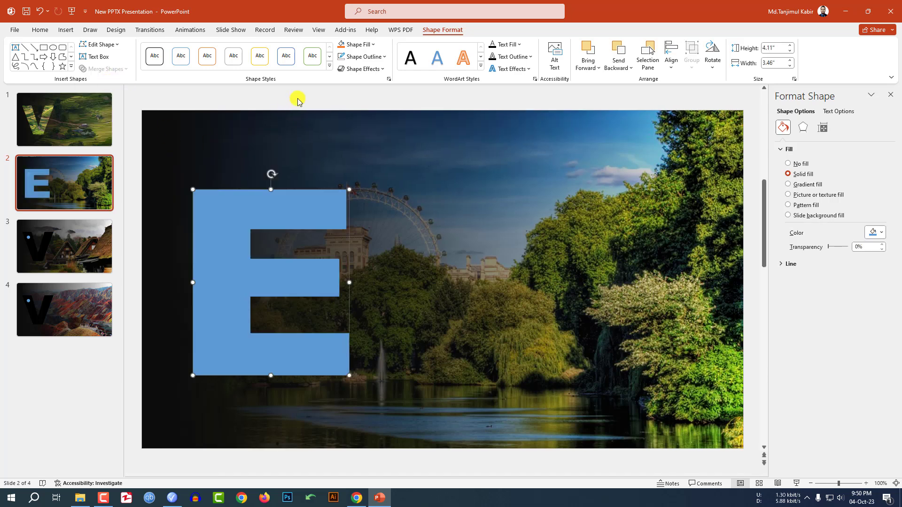
pyautogui.click(788, 216)
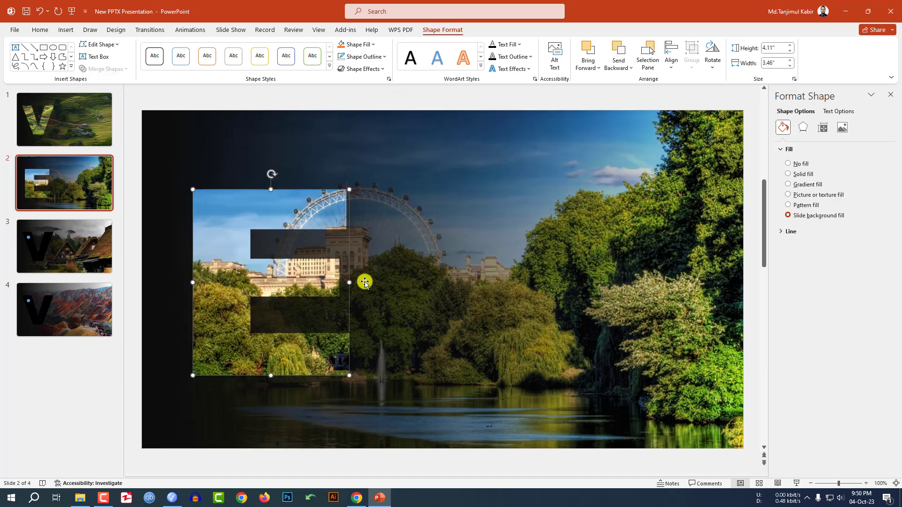
pyautogui.click(85, 246)
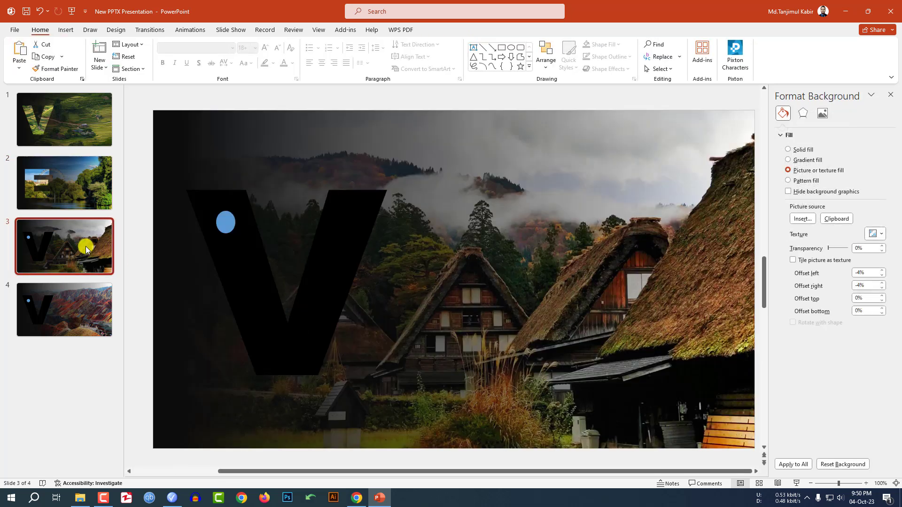
# Change slide 3's letter to J and move the blue dot onto the top of its stem.
pyautogui.click(328, 299)
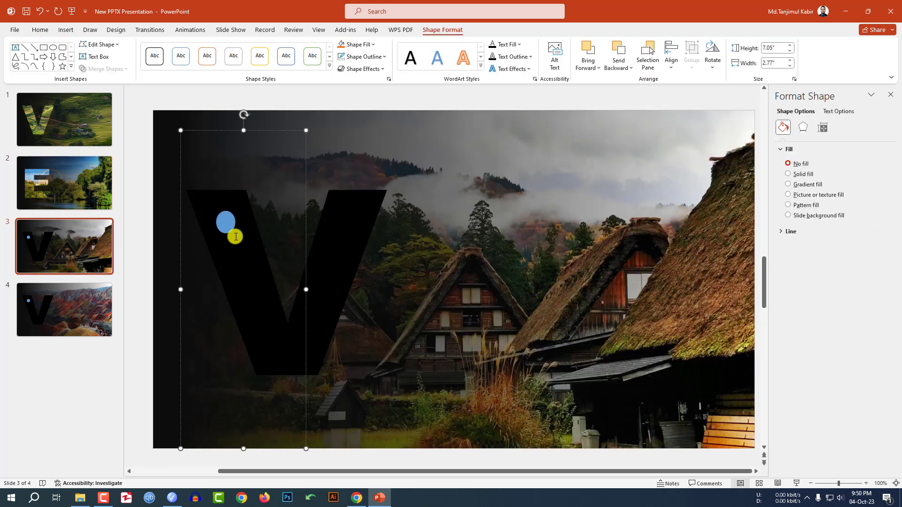
pyautogui.doubleClick(276, 265)
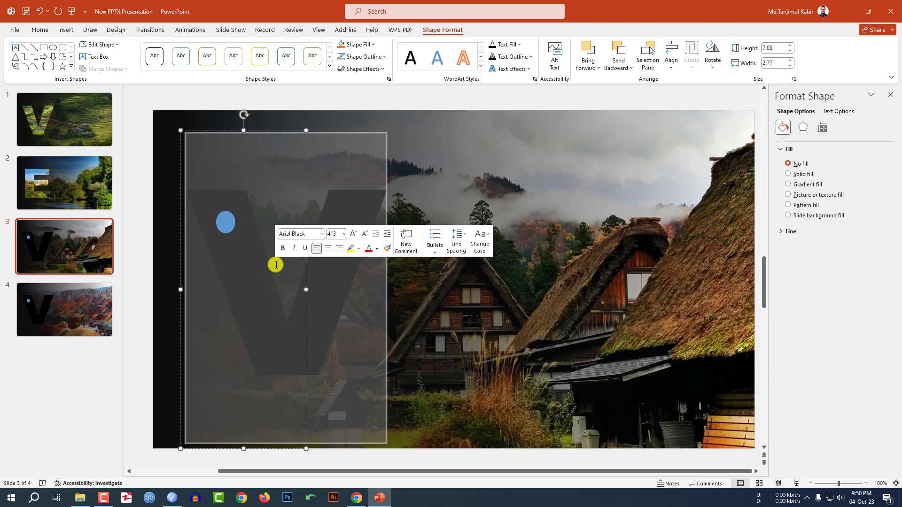
pyautogui.write('j')
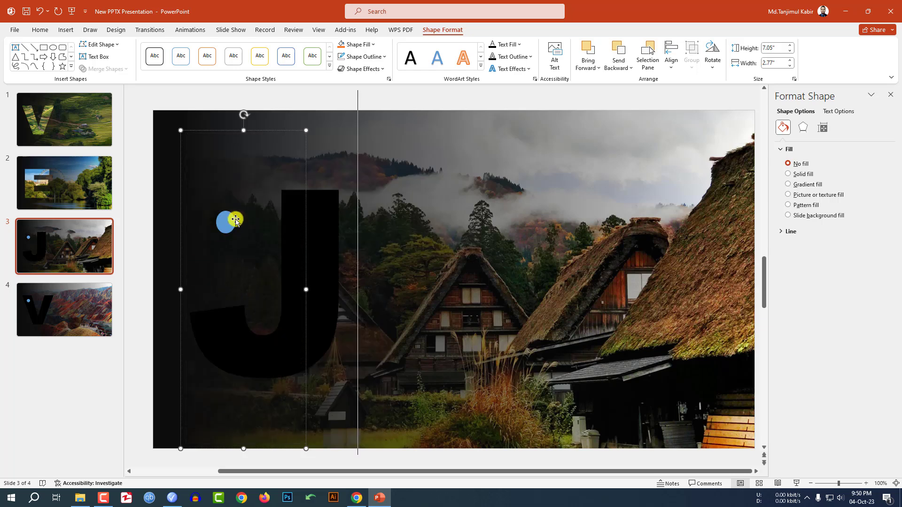
pyautogui.click(226, 224)
pyautogui.moveTo(226, 224); pyautogui.dragTo(306, 222)
# Union the dot with the J and fill it with the slide background, then select slide 4's V.
pyautogui.keyDown('shift'); pyautogui.click(305, 282); pyautogui.keyUp('shift')
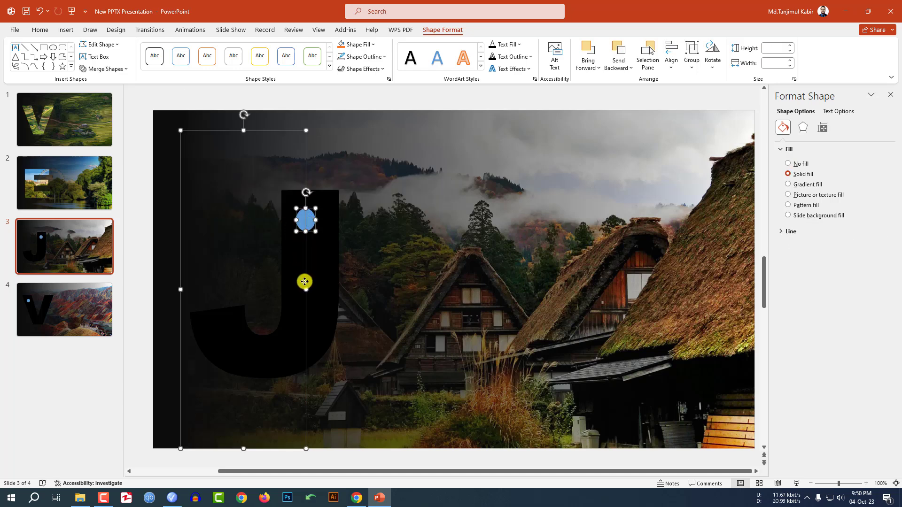
pyautogui.click(117, 70)
pyautogui.click(117, 81)
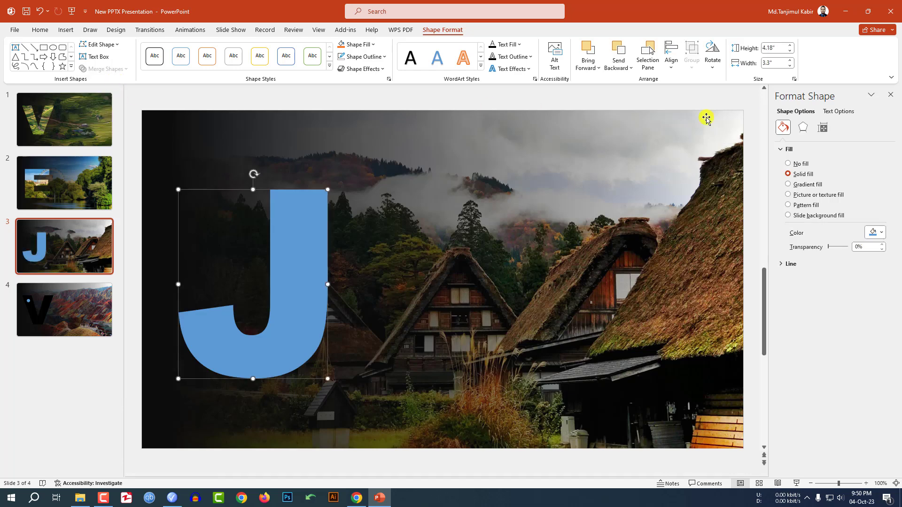
pyautogui.click(788, 215)
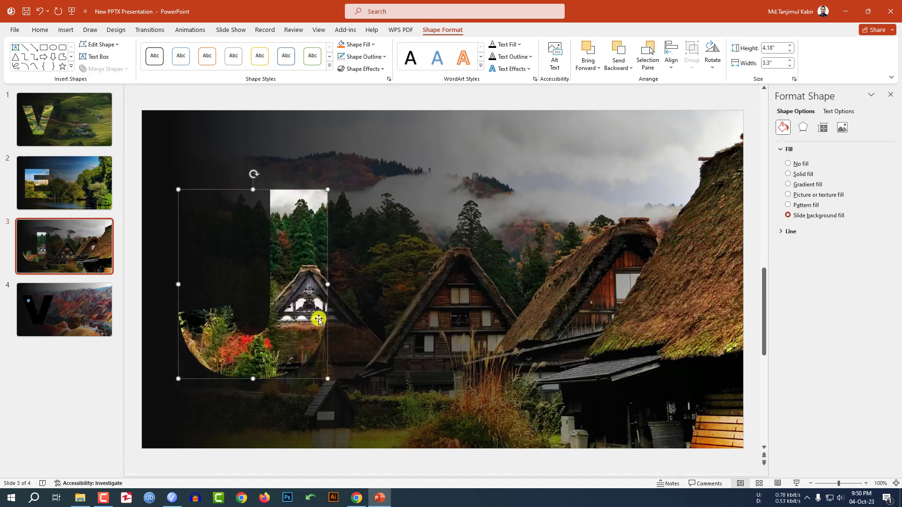
pyautogui.click(24, 314)
pyautogui.click(337, 240)
# Make slide 4's letter a C, union it with its dot, and fill it with the slide background.
pyautogui.write('C')
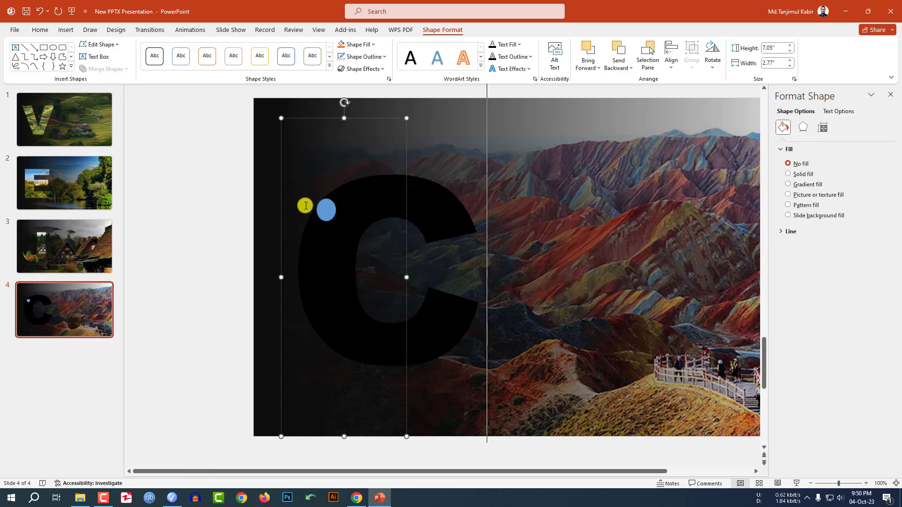
pyautogui.moveTo(327, 210); pyautogui.dragTo(333, 214)
pyautogui.click(368, 199)
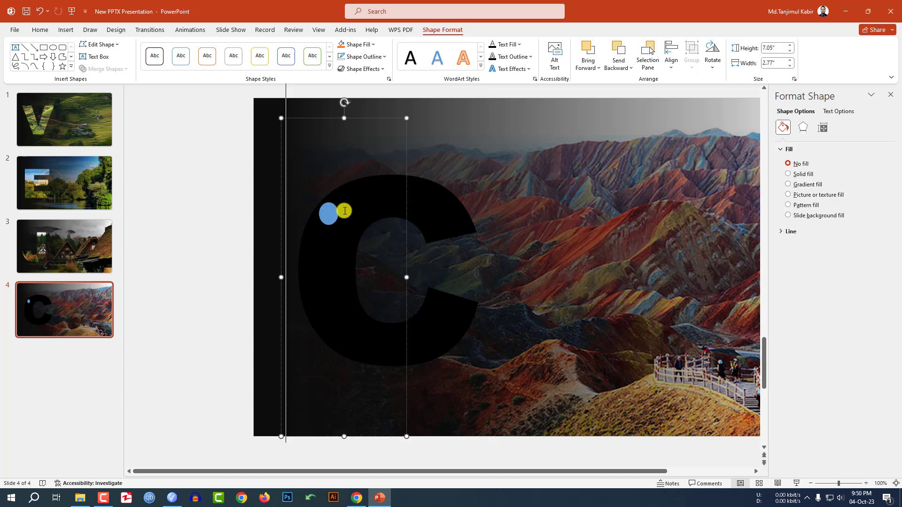
pyautogui.keyDown('shift'); pyautogui.click(329, 212); pyautogui.keyUp('shift')
pyautogui.click(119, 70)
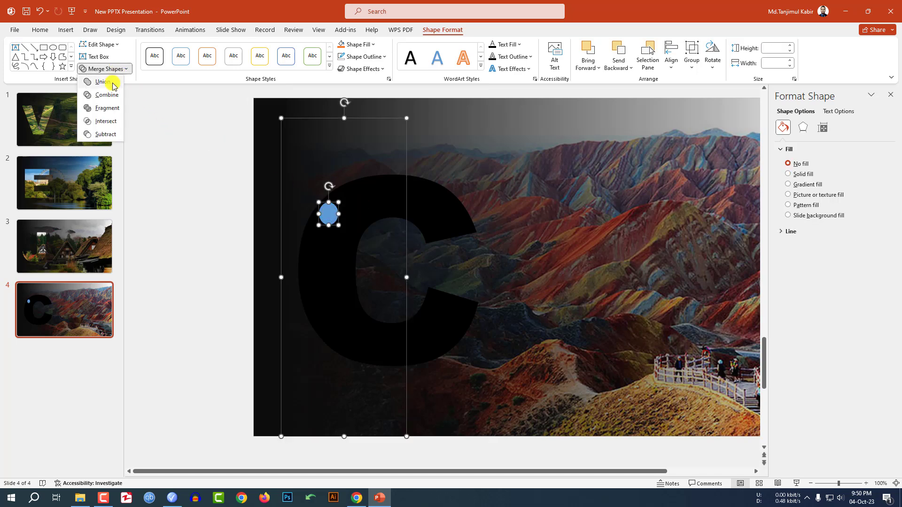
pyautogui.click(113, 84)
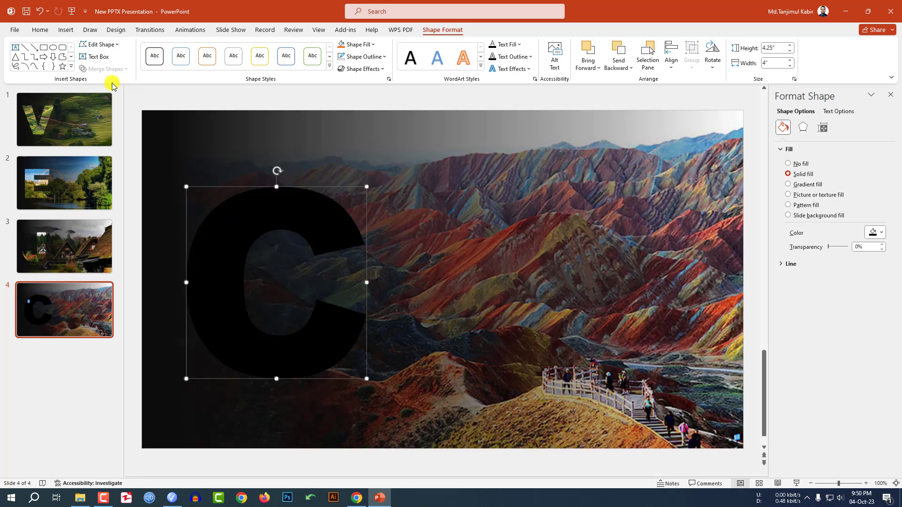
pyautogui.click(787, 216)
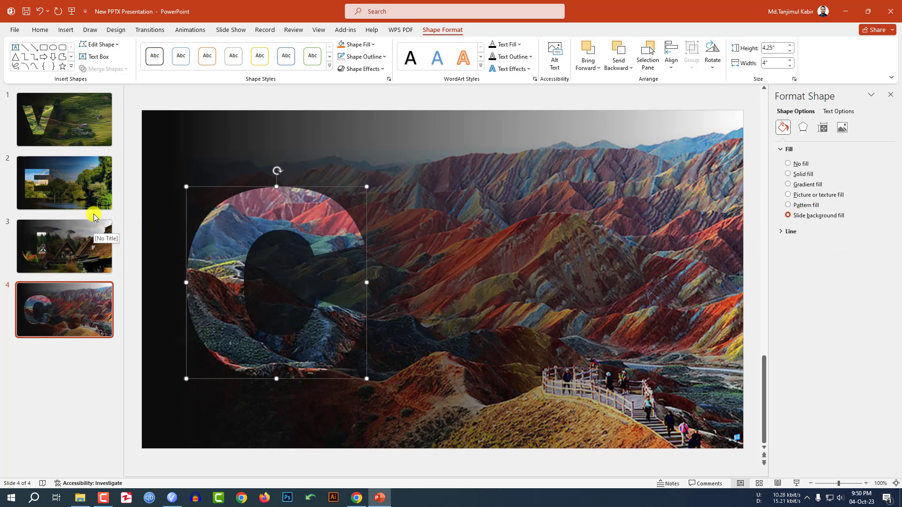
pyautogui.click(46, 128)
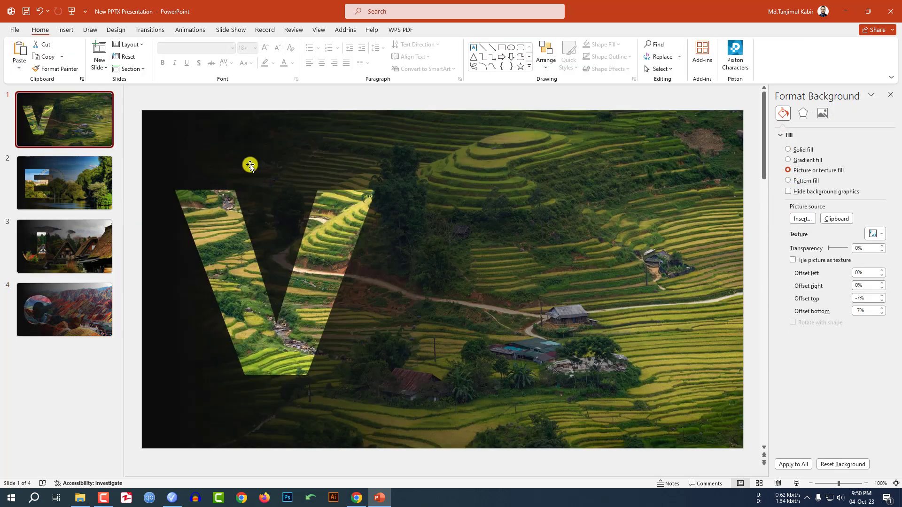
# Draw a text box to the right of the V on slide 1.
pyautogui.click(65, 29)
pyautogui.click(159, 56)
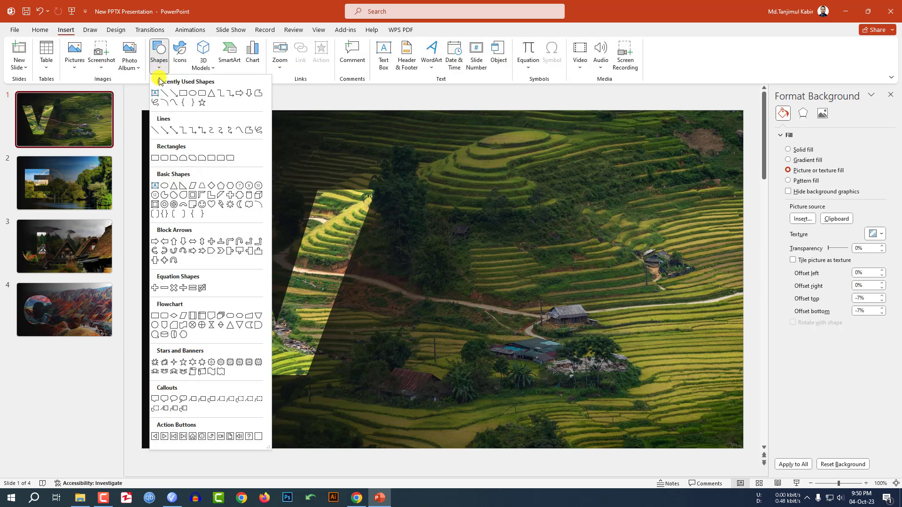
pyautogui.click(155, 94)
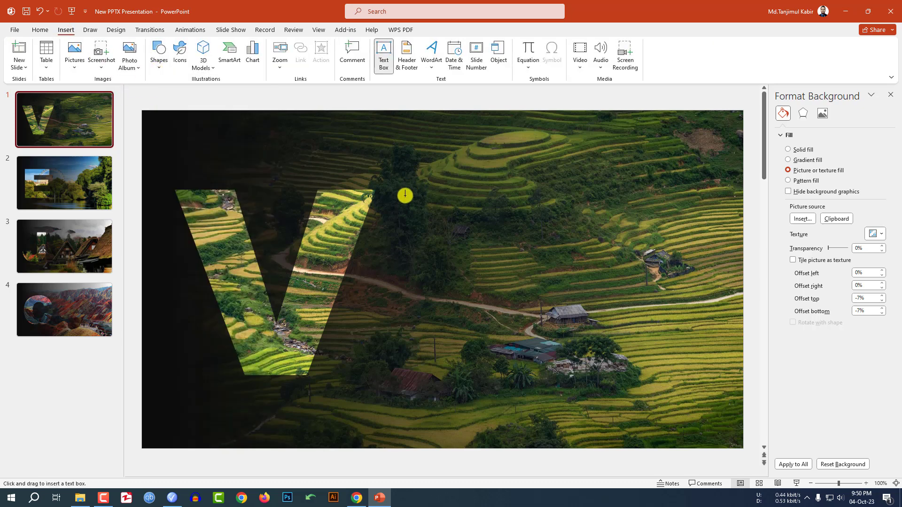
pyautogui.moveTo(423, 238); pyautogui.dragTo(635, 264)
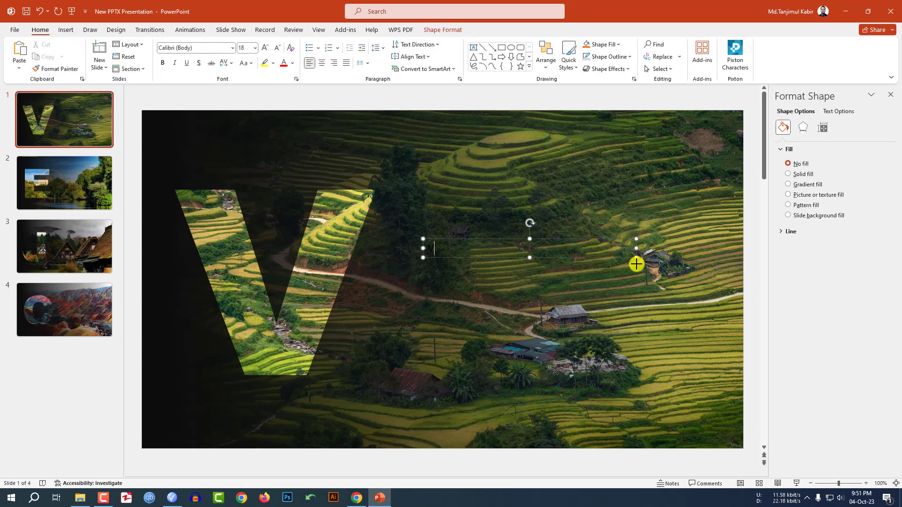
# Format the Vietnam title as bold white Raleway at 40 pt.
pyautogui.hotkey('ctrl', 'a')
pyautogui.click(208, 48)
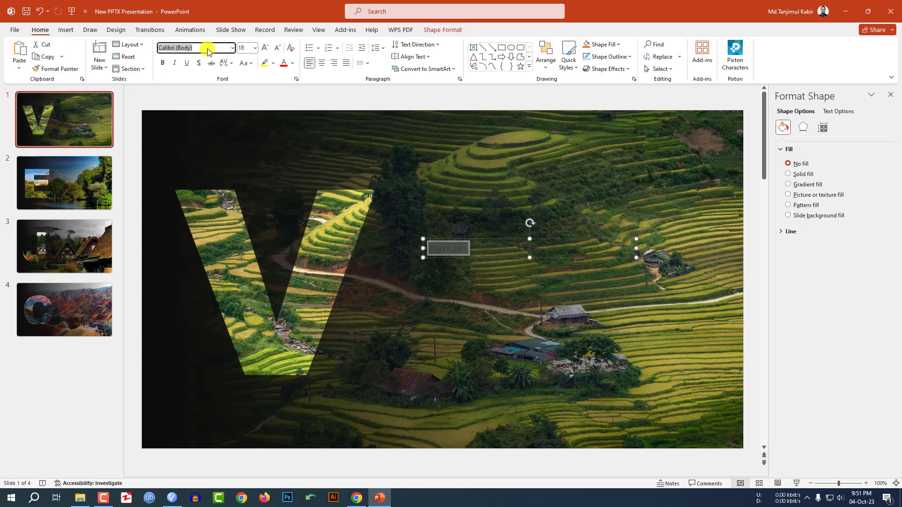
pyautogui.write('Raleway')
pyautogui.press('Return')
pyautogui.hotkey('ctrl', 'b')
pyautogui.click(292, 63)
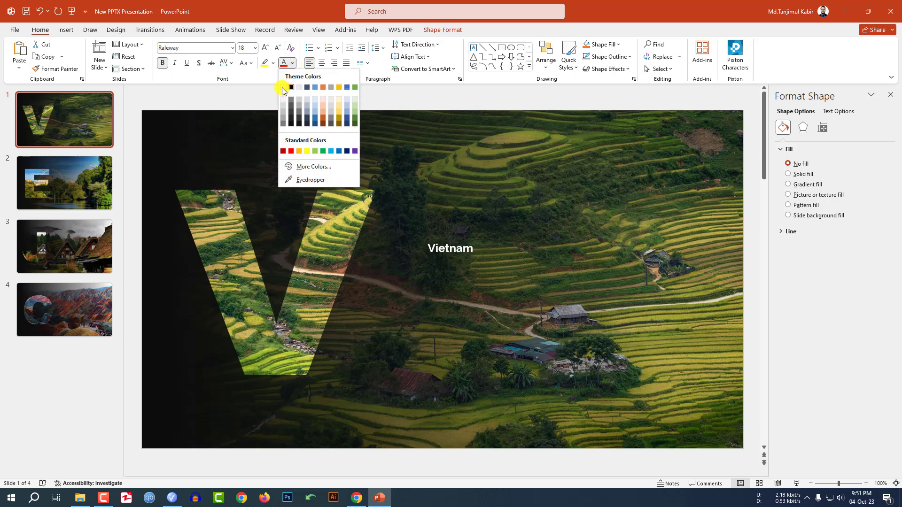
pyautogui.click(282, 89)
pyautogui.click(509, 258)
pyautogui.hotkey('ctrl', 'shift', '.')
pyautogui.hotkey('ctrl', 'shift', '.')
pyautogui.hotkey('ctrl', 'shift', '.')
pyautogui.hotkey('ctrl', 'shift', '.')
pyautogui.hotkey('ctrl', 'shift', '.')
pyautogui.hotkey('ctrl', 'shift', '.')
# Duplicate the title box below it and replace its text with the quick brown fox paragraph.
pyautogui.hotkey('ctrl', 'd')
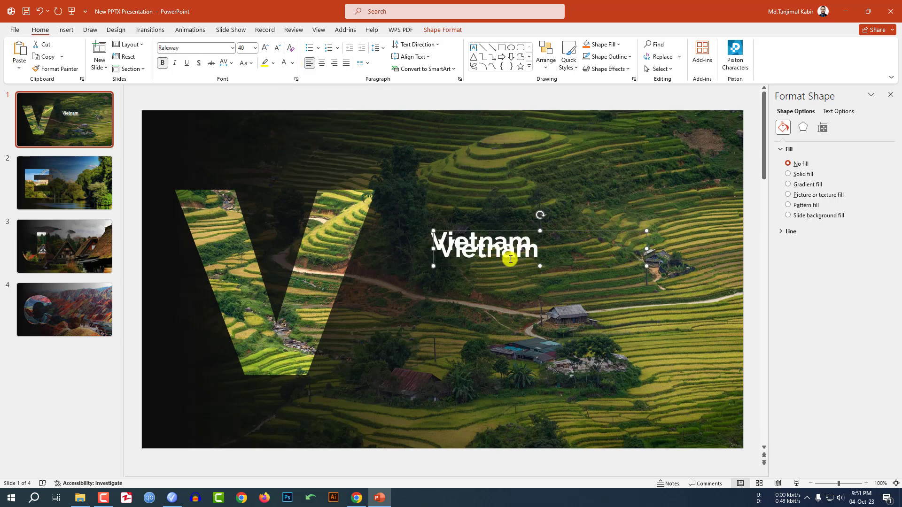
pyautogui.moveTo(509, 267)
pyautogui.mouseDown()
pyautogui.moveTo(500, 276)
pyautogui.moveTo(507, 281)
pyautogui.mouseUp()
pyautogui.doubleClick(503, 271)
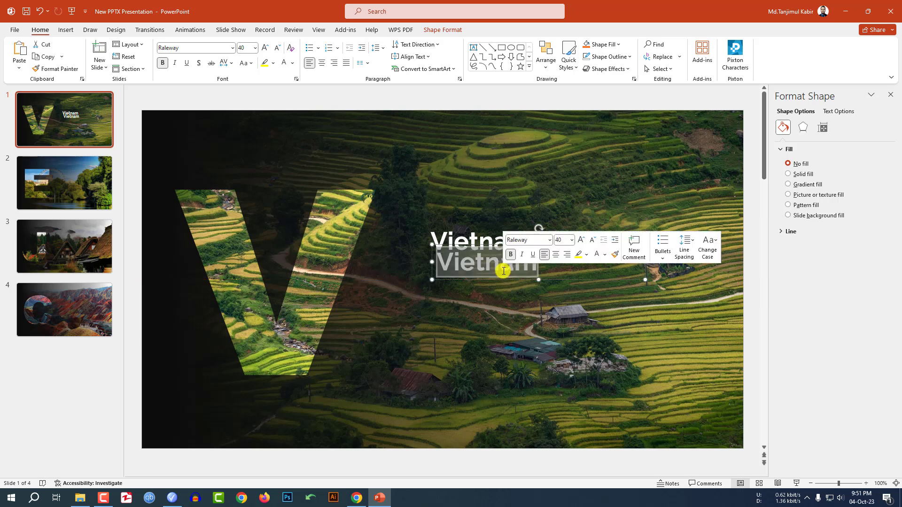
pyautogui.press('BackSpace')
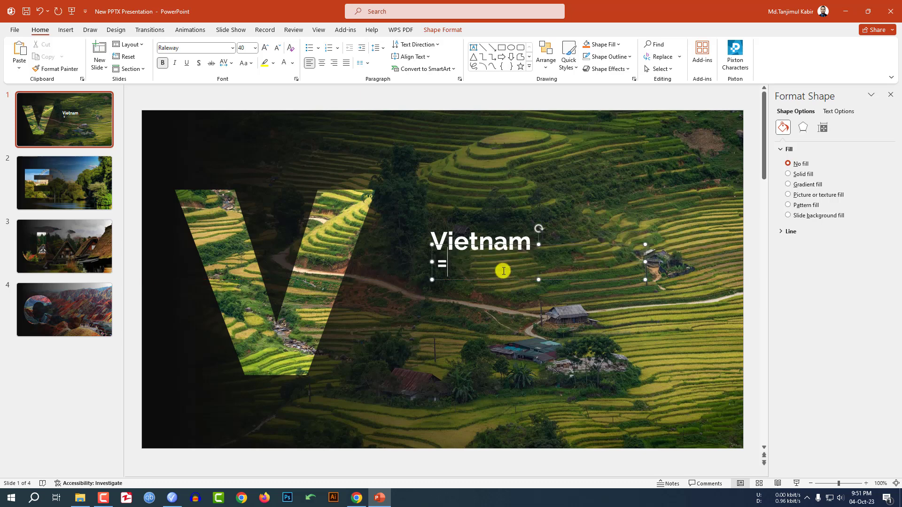
pyautogui.write('The quick brown fox jumps over the lazy dog. The quick brown fox jumps over the lazy dog. The quick brown fox jumps over the lazy dog. The quick brown fox jumps over the lazy dog.')
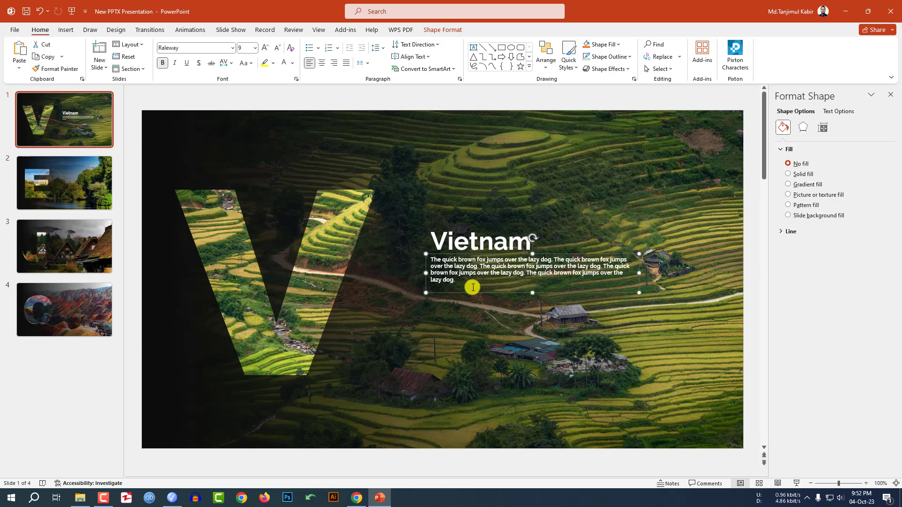
pyautogui.moveTo(472, 287); pyautogui.dragTo(429, 259)
# Enlarge the paragraph to 12 pt and nudge it under the title.
pyautogui.click(265, 47)
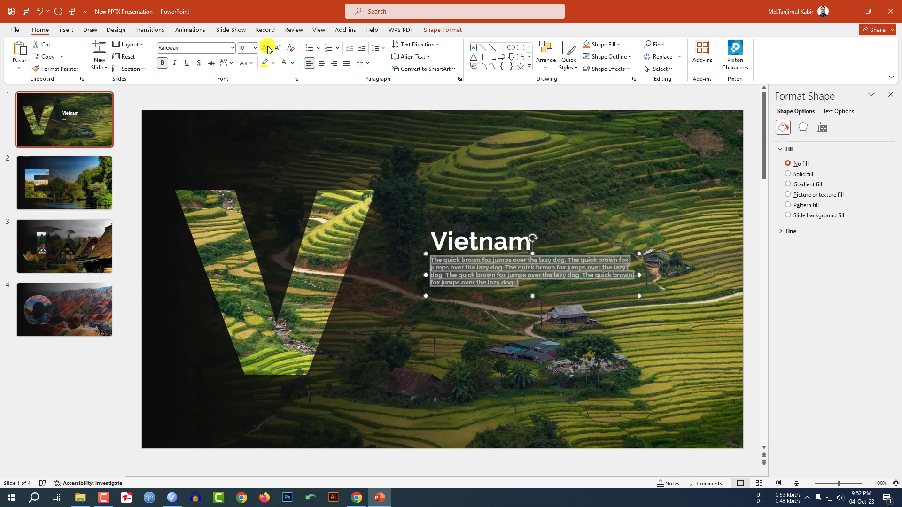
pyautogui.click(265, 47)
pyautogui.click(264, 48)
pyautogui.click(265, 48)
pyautogui.click(581, 299)
pyautogui.moveTo(581, 299); pyautogui.dragTo(585, 302)
# Move the title and paragraph down slightly and select them together.
pyautogui.click(416, 147)
pyautogui.scroll(-4, 416, 147)
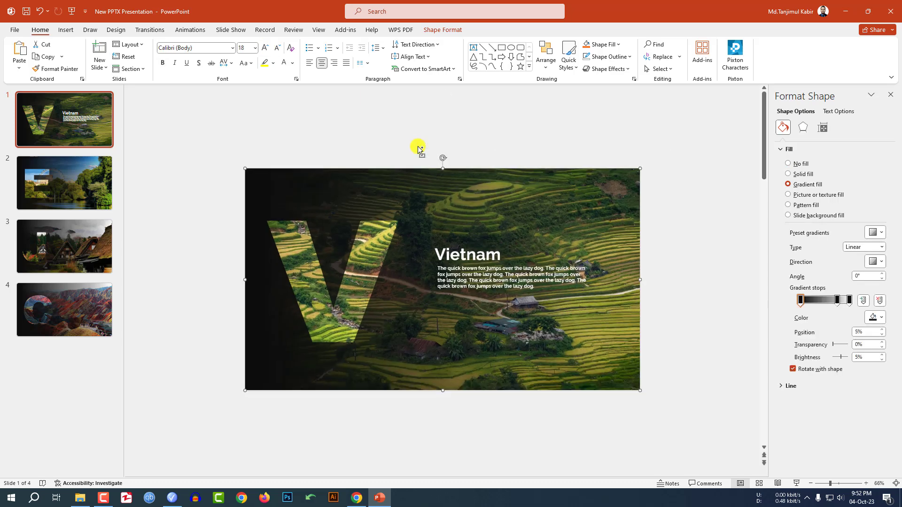
pyautogui.click(644, 432)
pyautogui.click(513, 242)
pyautogui.moveTo(513, 242); pyautogui.dragTo(512, 246)
pyautogui.click(470, 301)
pyautogui.click(469, 301)
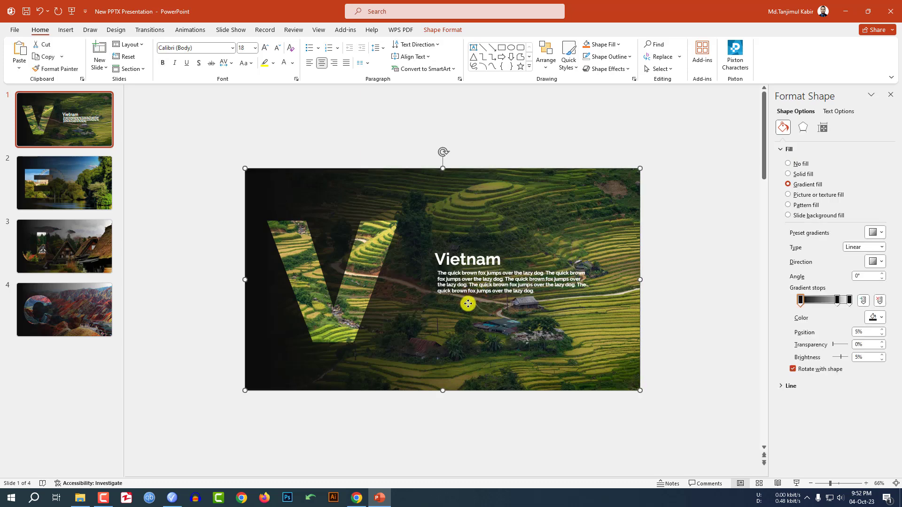
pyautogui.click(650, 426)
pyautogui.moveTo(672, 419); pyautogui.dragTo(414, 171)
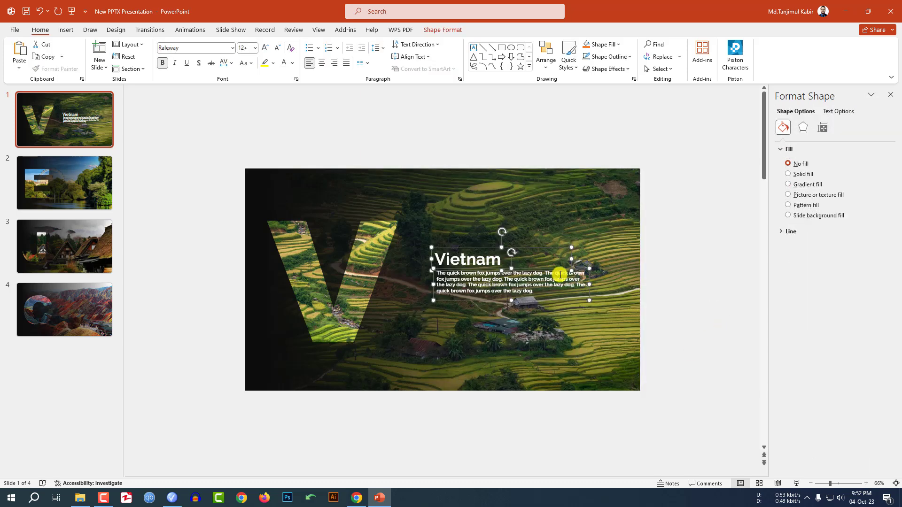
# Paste the title and paragraph onto the England, Japan and China slides.
pyautogui.click(85, 187)
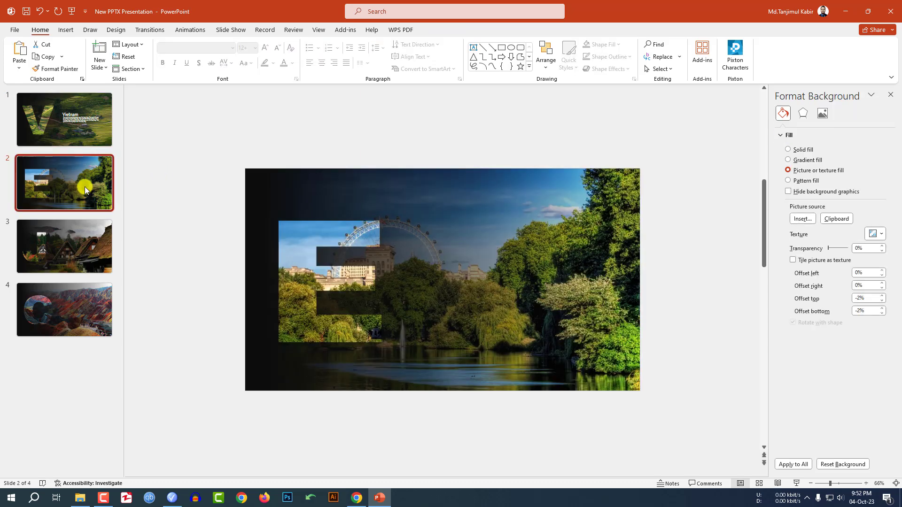
pyautogui.hotkey('ctrl', 'v')
pyautogui.click(89, 252)
pyautogui.hotkey('ctrl', 'v')
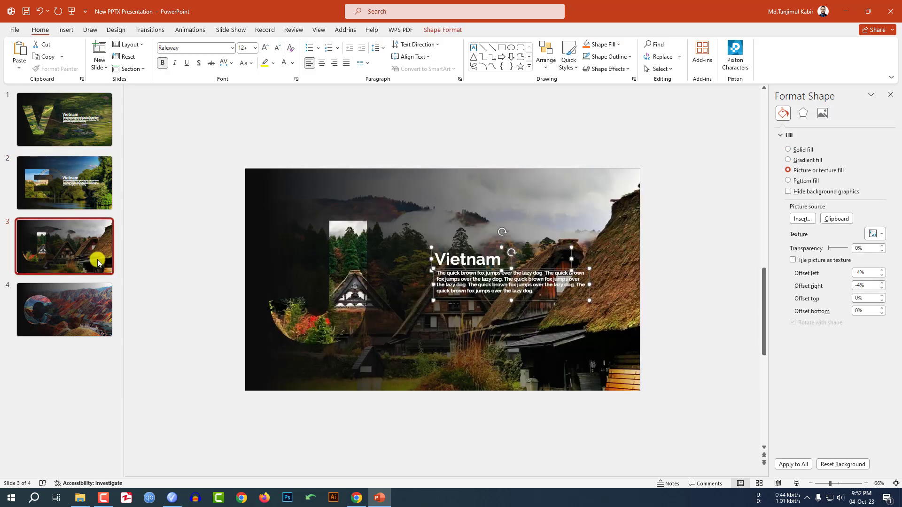
pyautogui.click(92, 303)
pyautogui.hotkey('ctrl', 'v')
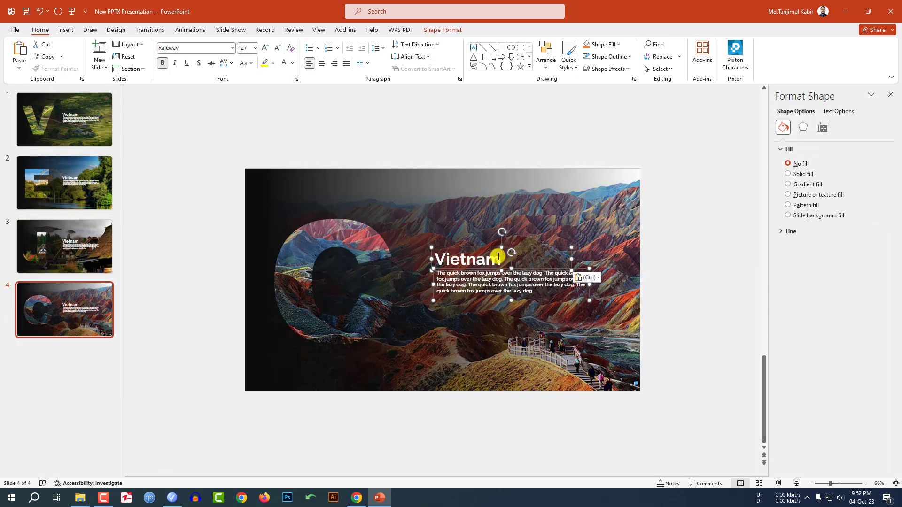
# Retitle the pasted headings on the China and Japan slides.
pyautogui.doubleClick(495, 260)
pyautogui.write('China')
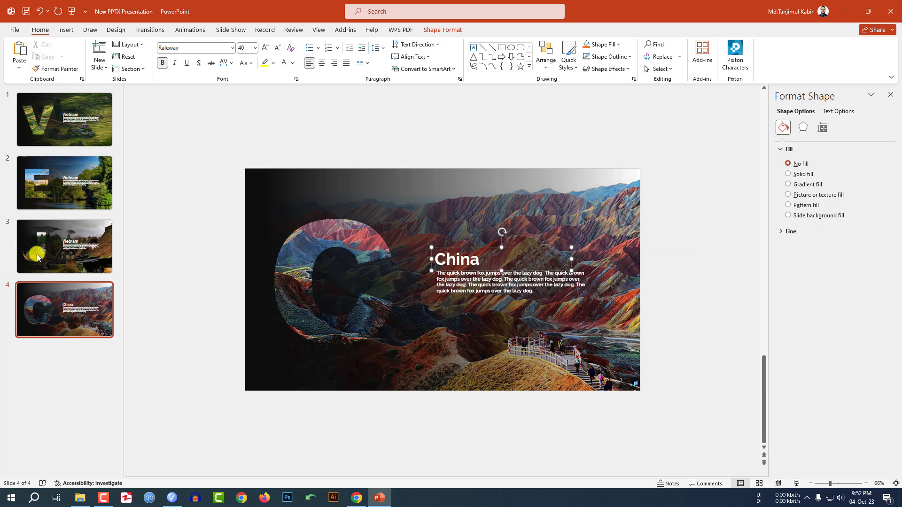
pyautogui.click(37, 257)
pyautogui.doubleClick(457, 262)
pyautogui.write('Japan')
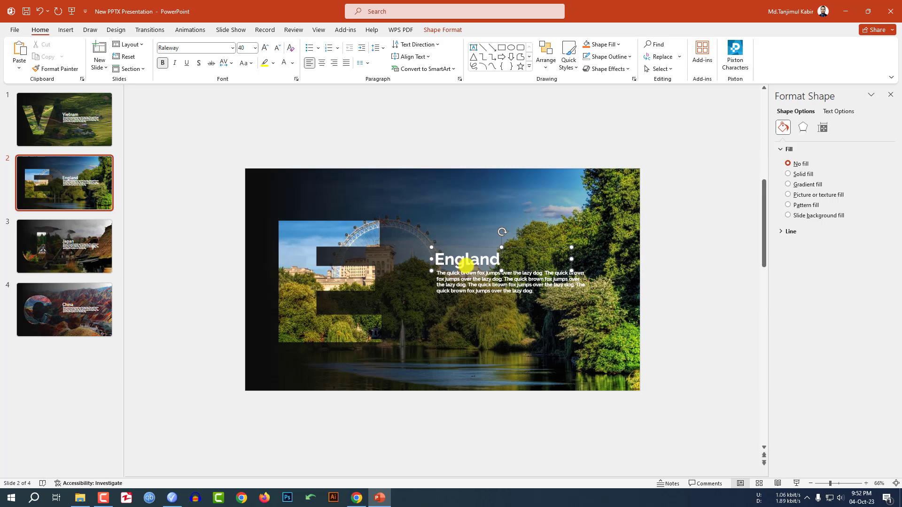
pyautogui.click(688, 292)
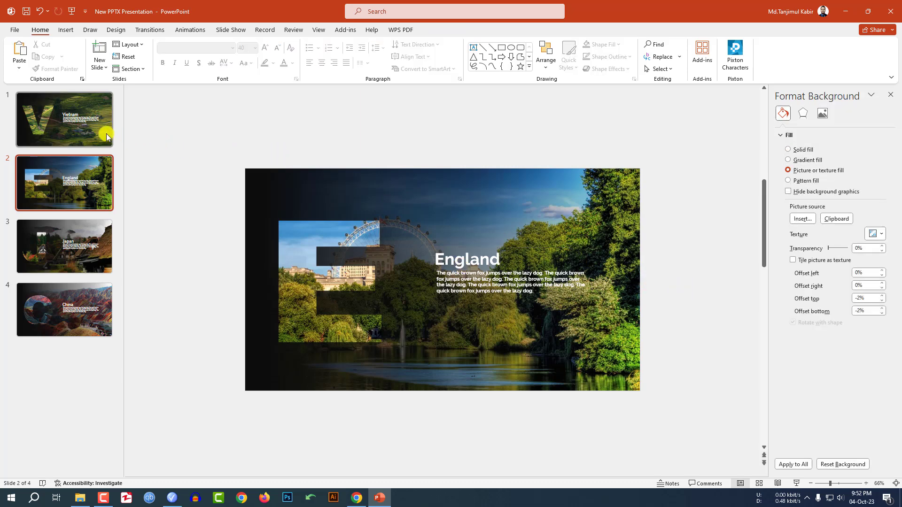
# Duplicate the Vietnam slide.
pyautogui.click(106, 136)
pyautogui.rightClick(101, 130)
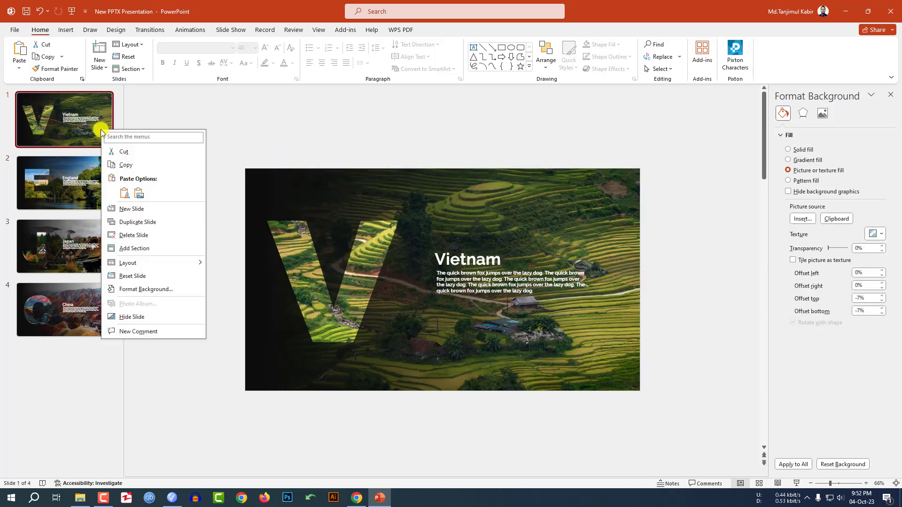
pyautogui.click(129, 219)
# Clear slide 1 by moving the gradient overlay off the slide and deleting the text boxes.
pyautogui.click(90, 127)
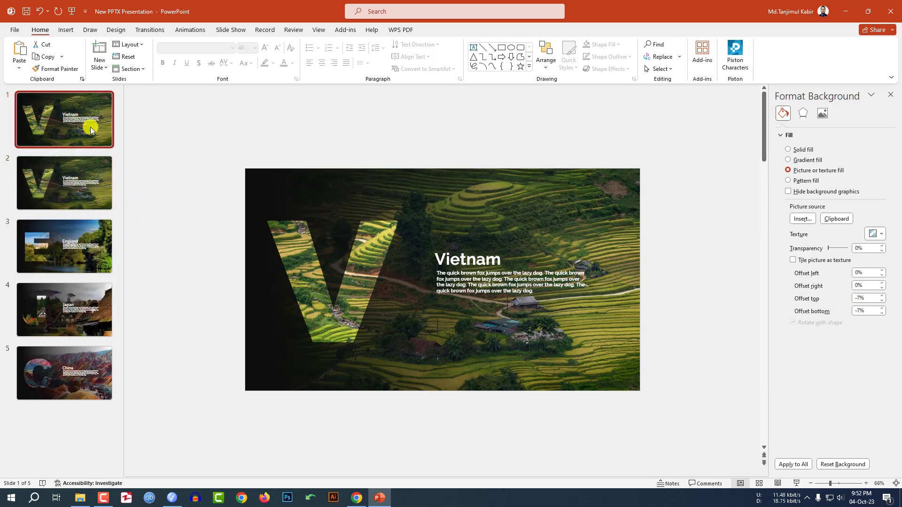
pyautogui.click(413, 316)
pyautogui.scroll(-3, 415, 316)
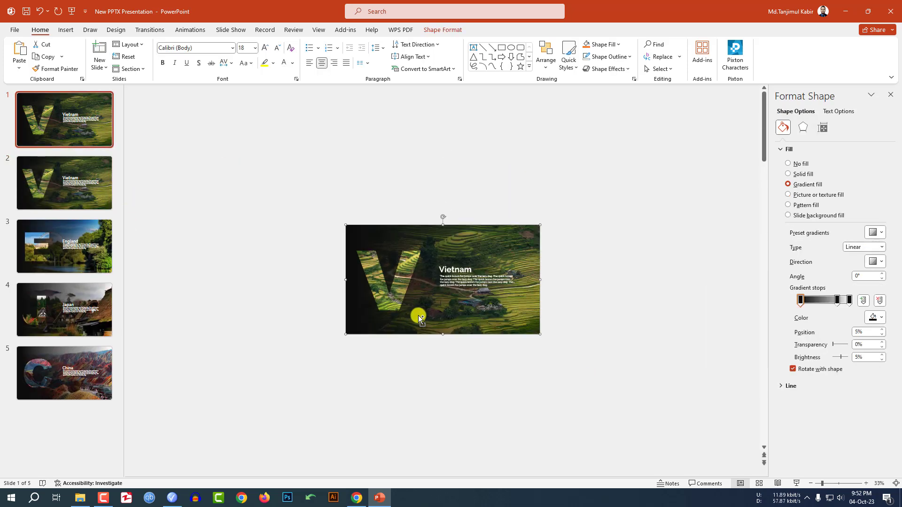
pyautogui.press('Left')
pyautogui.press('Left')
pyautogui.press('Left')
pyautogui.press('Left')
pyautogui.press('Left')
pyautogui.press('Left')
pyautogui.press('Left')
pyautogui.press('Left')
pyautogui.press('Left')
pyautogui.press('Left')
pyautogui.press('Left')
pyautogui.press('Left')
pyautogui.press('Left')
pyautogui.press('Left')
pyautogui.press('Left')
pyautogui.press('Left')
pyautogui.press('Left')
pyautogui.press('Left')
pyautogui.press('Left')
pyautogui.press('Left')
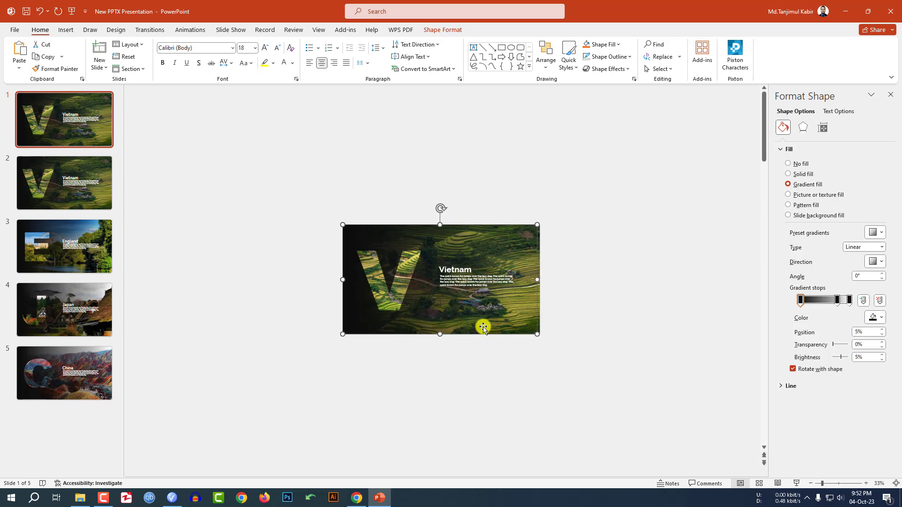
pyautogui.press('Left')
pyautogui.press('Left')
pyautogui.press('Left')
pyautogui.press('Left')
pyautogui.press('Left')
pyautogui.press('Left')
pyautogui.press('Left')
pyautogui.press('Left')
pyautogui.press('Left')
pyautogui.press('Left')
pyautogui.press('Left')
pyautogui.press('Left')
pyautogui.press('Left')
pyautogui.press('Left')
pyautogui.press('Left')
pyautogui.press('Left')
pyautogui.press('Left')
pyautogui.press('Left')
pyautogui.press('Left')
pyautogui.press('Left')
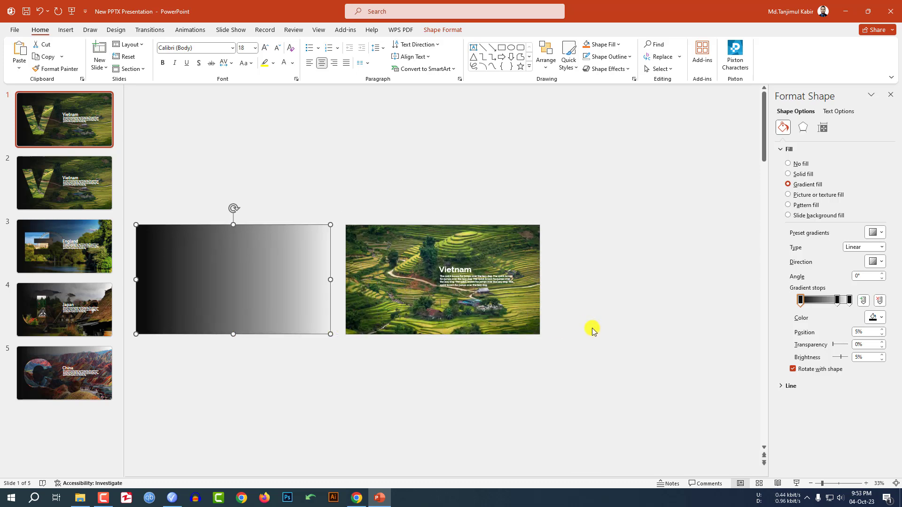
pyautogui.click(556, 352)
pyautogui.moveTo(582, 384); pyautogui.dragTo(404, 200)
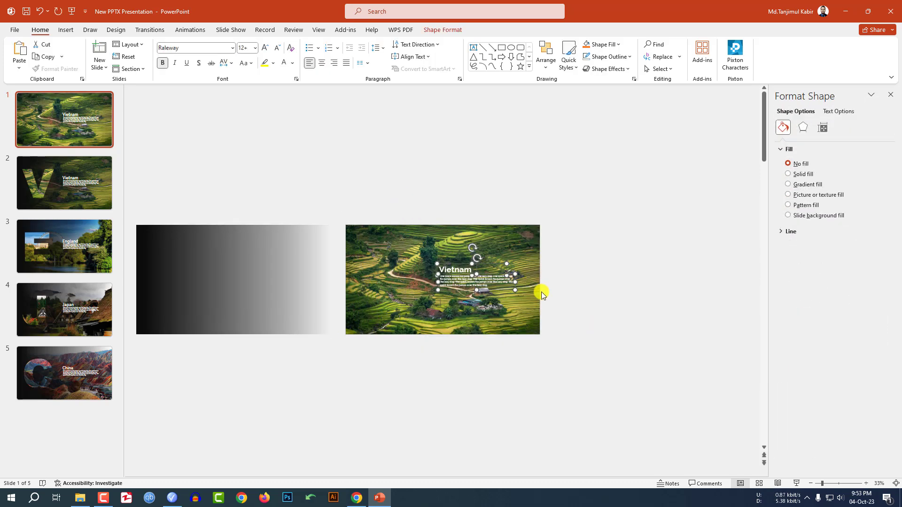
pyautogui.press('Delete')
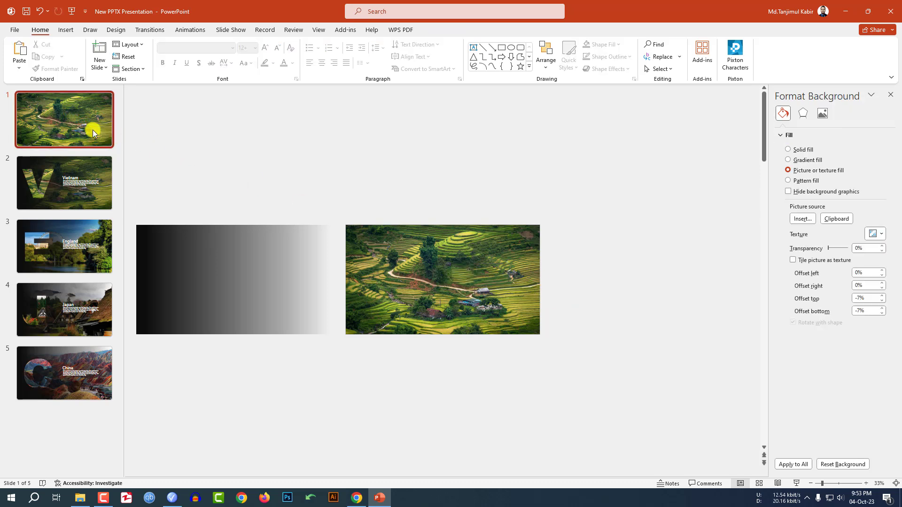
pyautogui.click(87, 169)
# Apply Morph to the Vietnam slide and Push to the England, Japan and China slides.
pyautogui.click(161, 29)
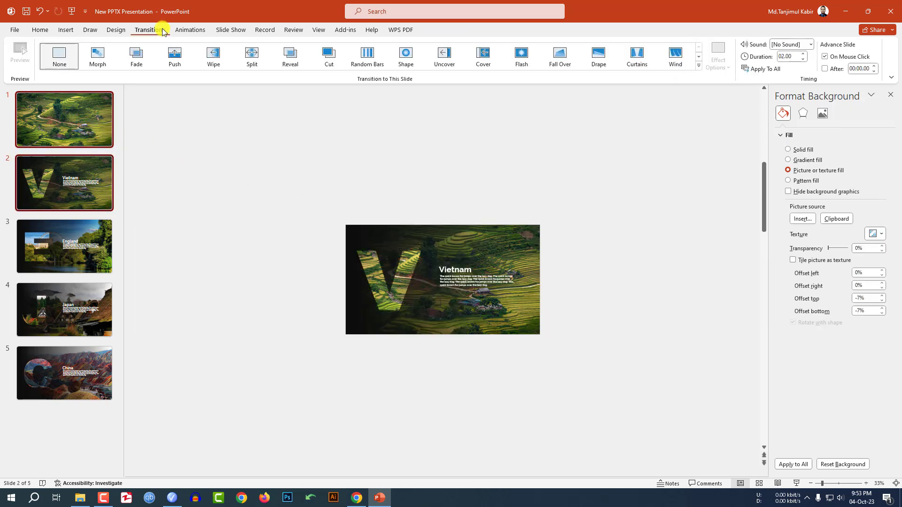
pyautogui.click(98, 57)
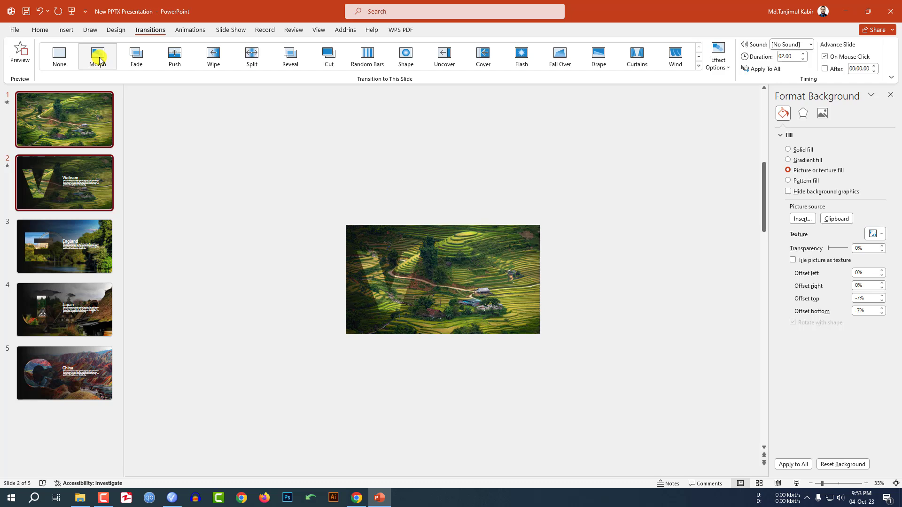
pyautogui.click(52, 244)
pyautogui.keyDown('shift'); pyautogui.click(105, 307); pyautogui.keyUp('shift')
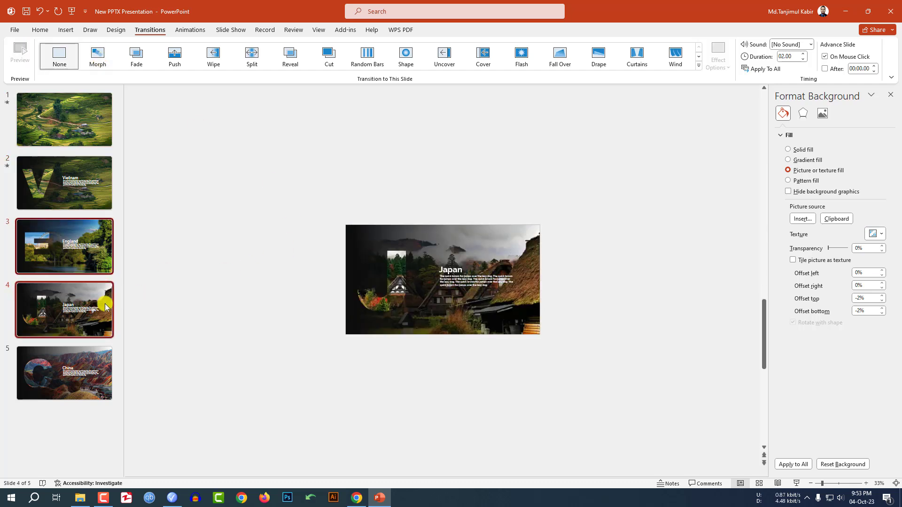
pyautogui.keyDown('shift'); pyautogui.click(95, 370); pyautogui.keyUp('shift')
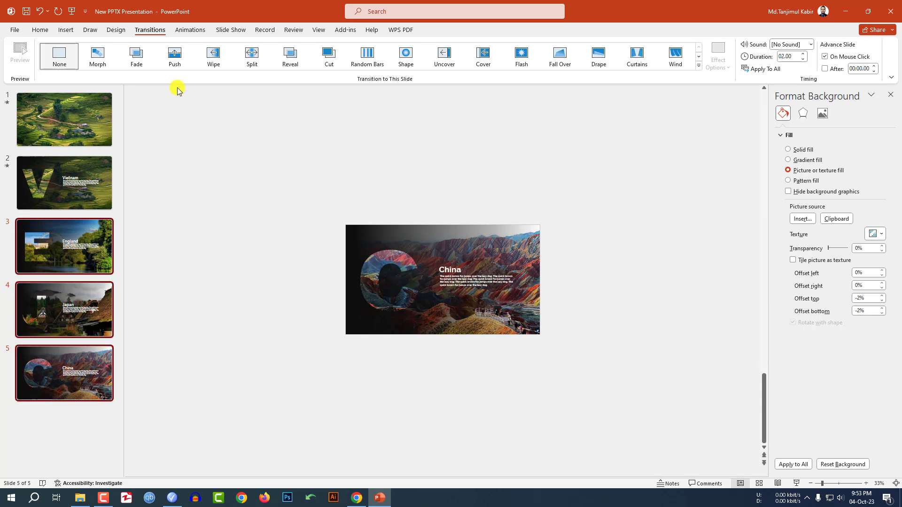
pyautogui.click(175, 56)
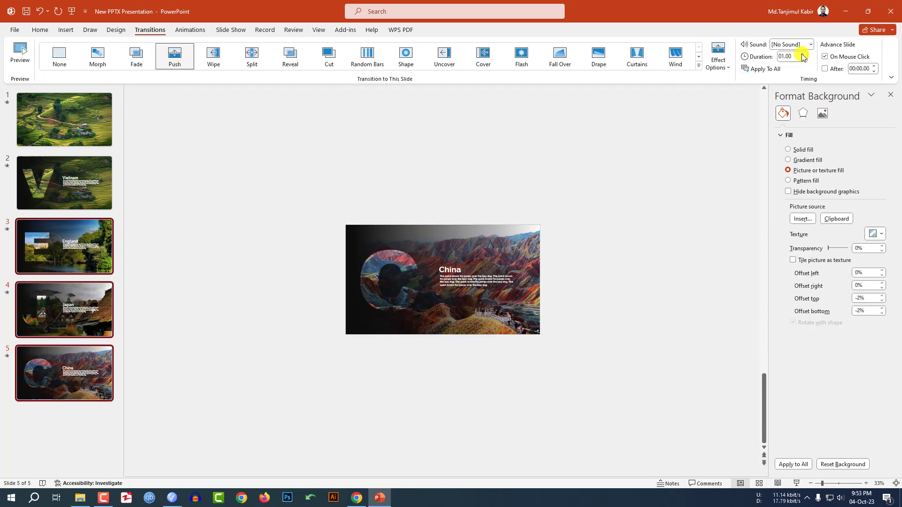